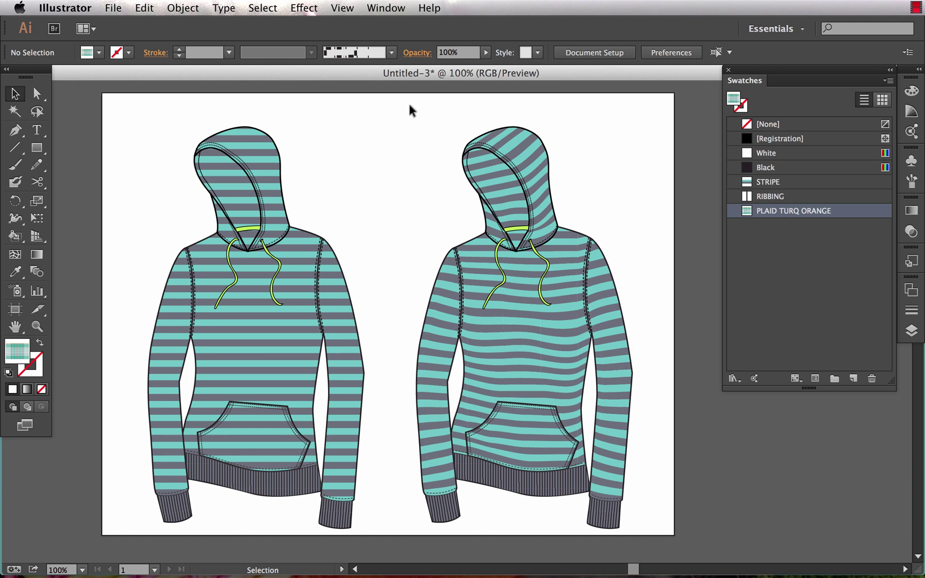
Move the finished warped hoodie off the artboard to the right.
drag(407, 111, 562, 500)
drag(462, 495, 760, 501)
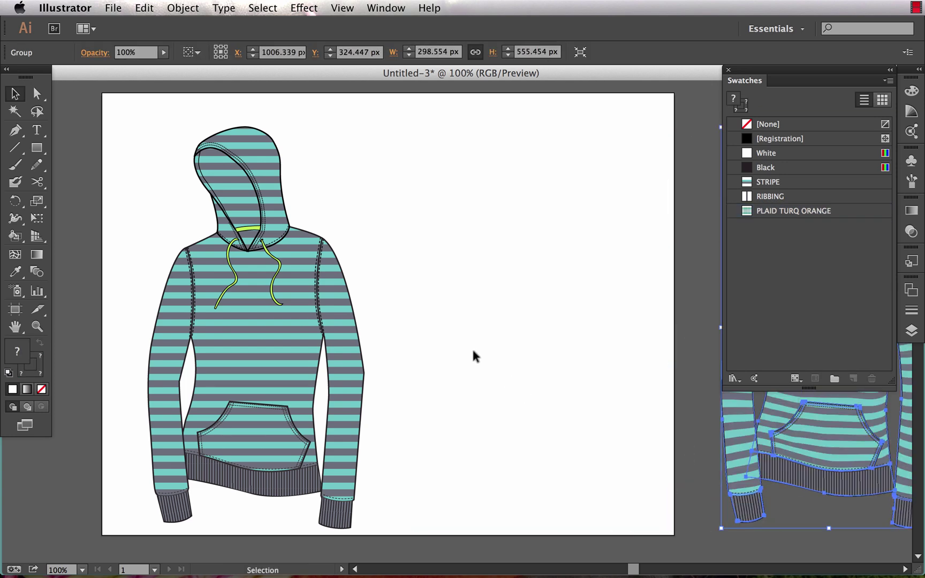
click(397, 346)
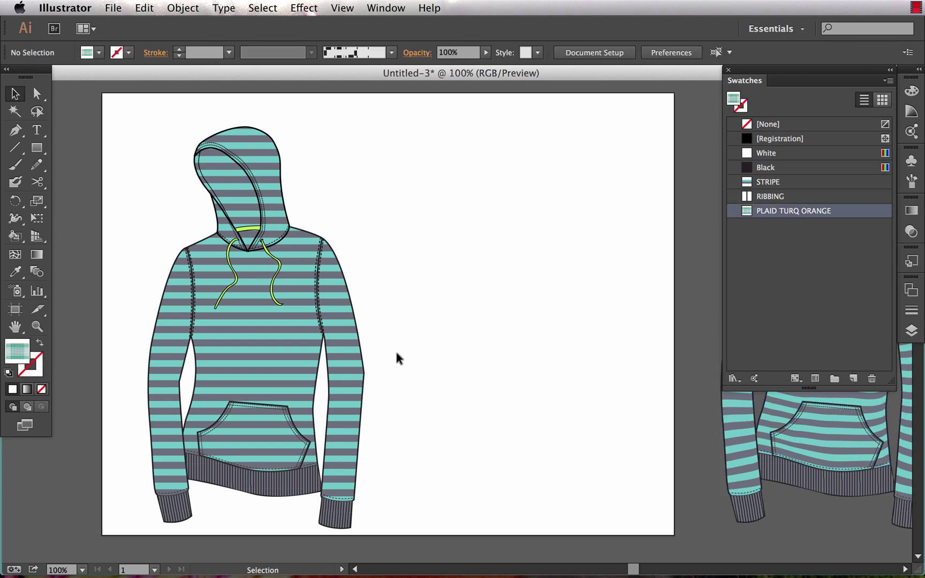
Pull the right sleeve, left sleeve and body apart, then undo to reattach them.
key(a)
click(350, 352)
drag(350, 355, 389, 334)
drag(174, 321, 151, 291)
drag(268, 362, 324, 326)
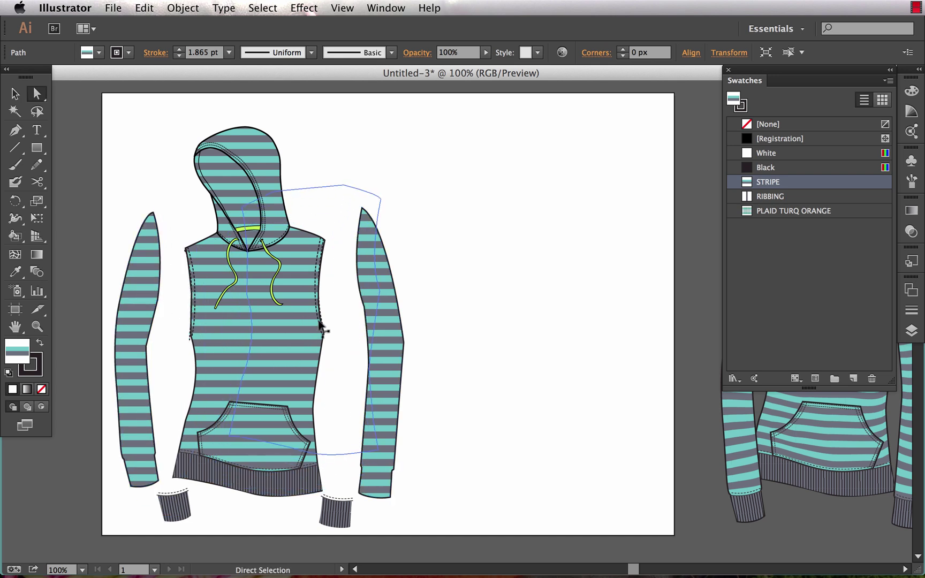
key(super+z)
key(super+z)
key(super+z)
Pull the right sleeve, pocket, left sleeve and hood apart, then undo each move.
click(419, 341)
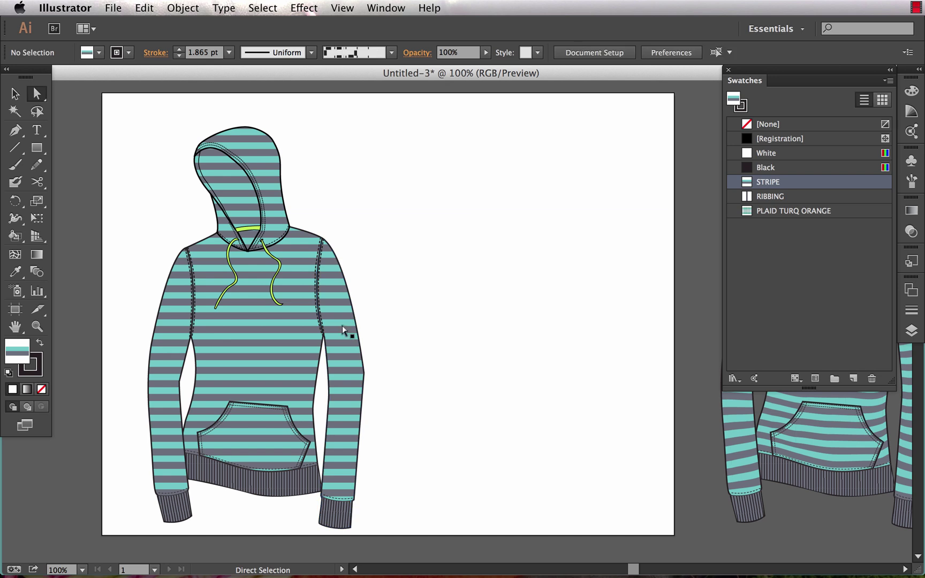
drag(344, 335, 372, 316)
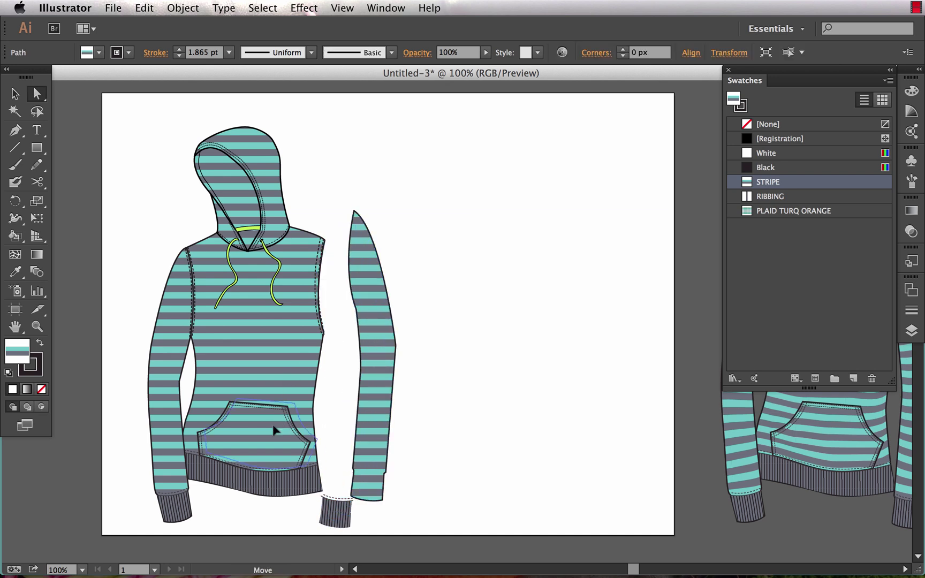
drag(275, 429, 334, 400)
drag(171, 363, 134, 321)
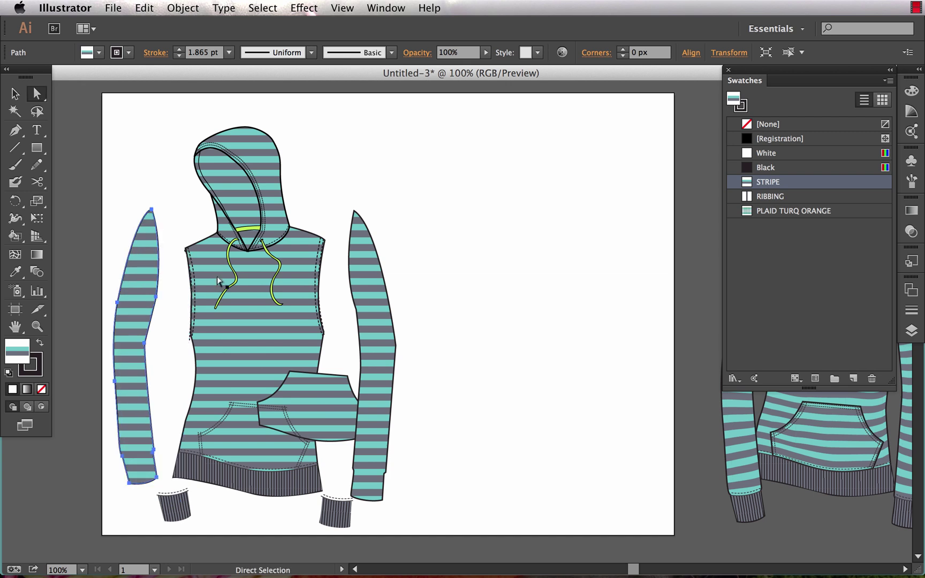
drag(245, 189, 306, 148)
key(ctrl+z)
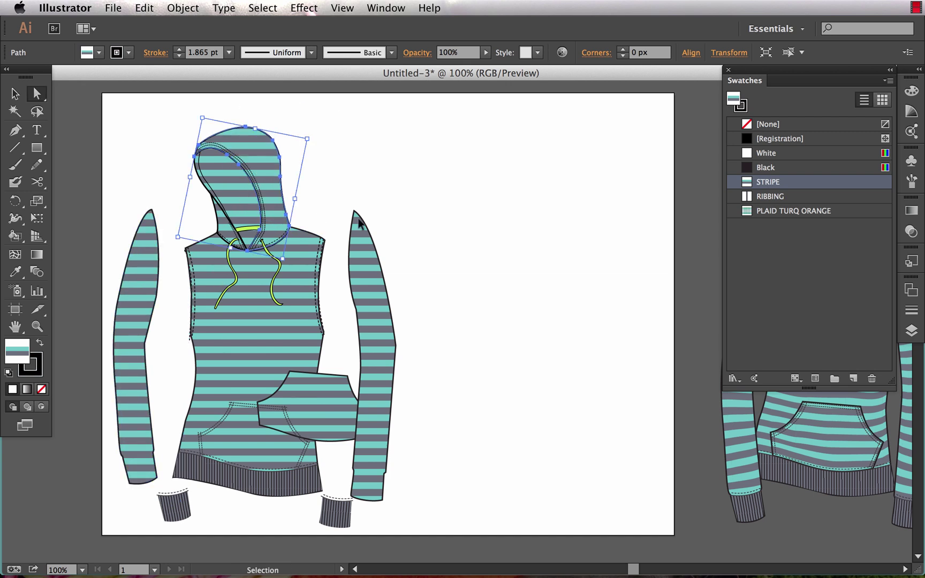
key(ctrl+z)
key(ctrl+z)
key(ctrl+z)
key(ctrl+shift+a)
key(v)
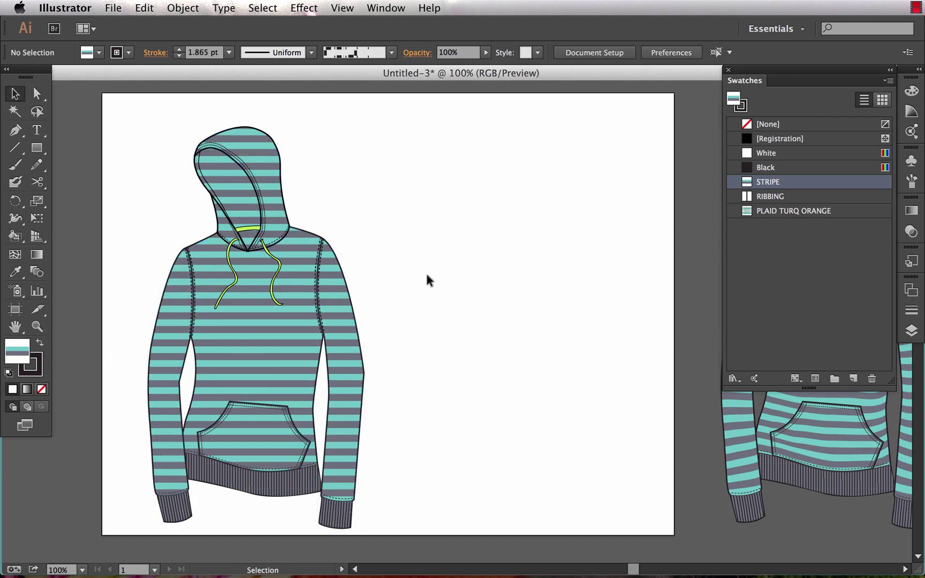
key(space)
drag(421, 290, 390, 287)
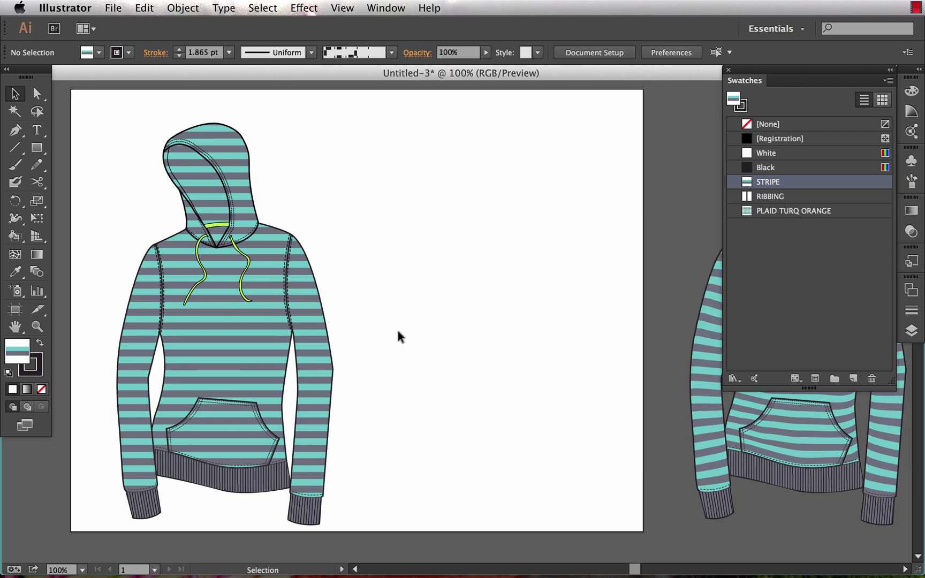
Paste a copy of the right sleeve path beside the hoodie and set its fill to None.
key(a)
click(328, 352)
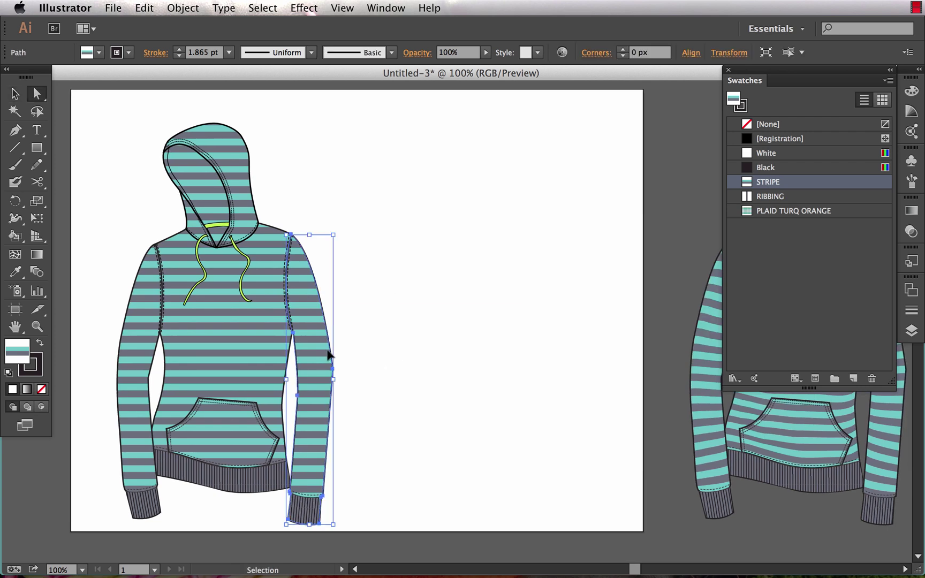
key(ctrl+c)
key(ctrl+shift+a)
key(ctrl+v)
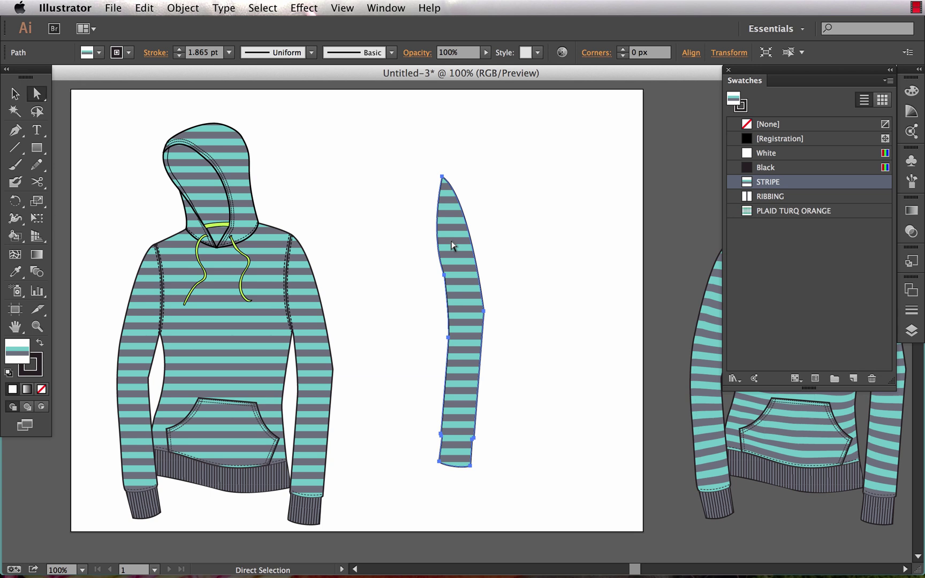
scroll(456, 262, right, 3)
scroll(456, 262, up, 1)
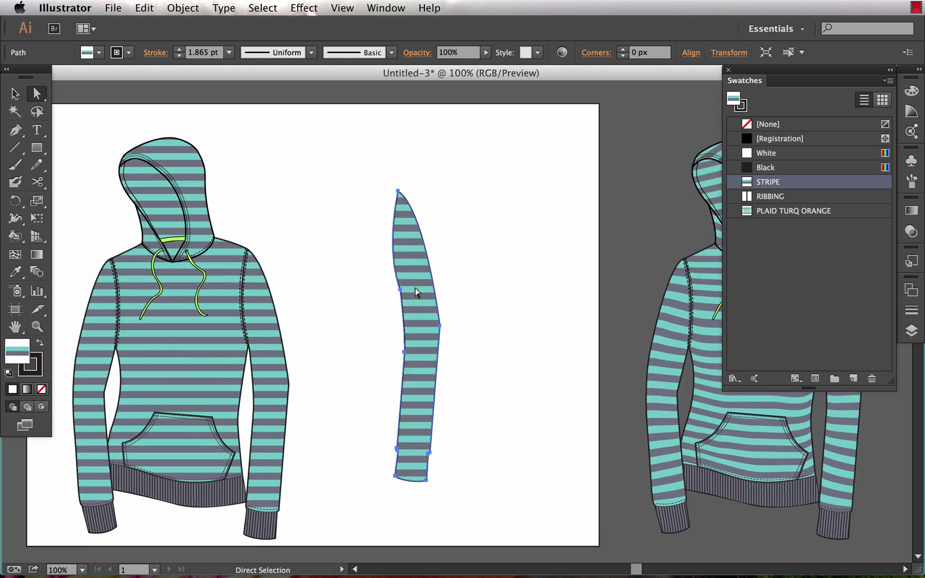
key(ctrl+shift+a)
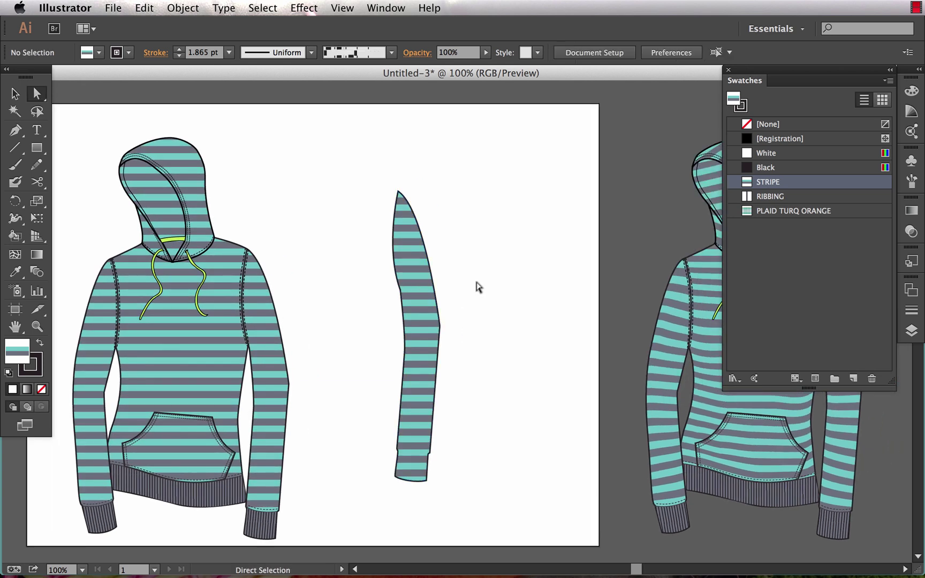
click(417, 302)
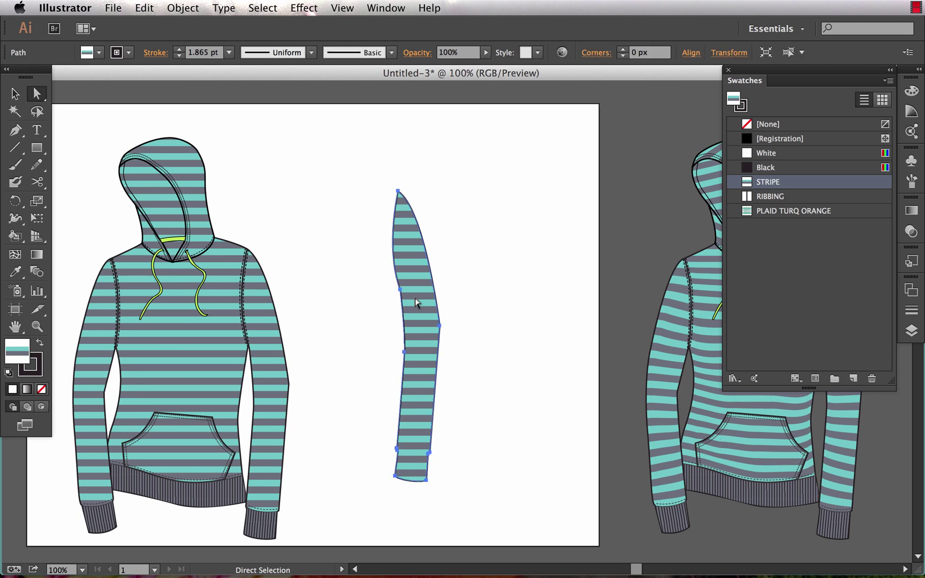
click(41, 389)
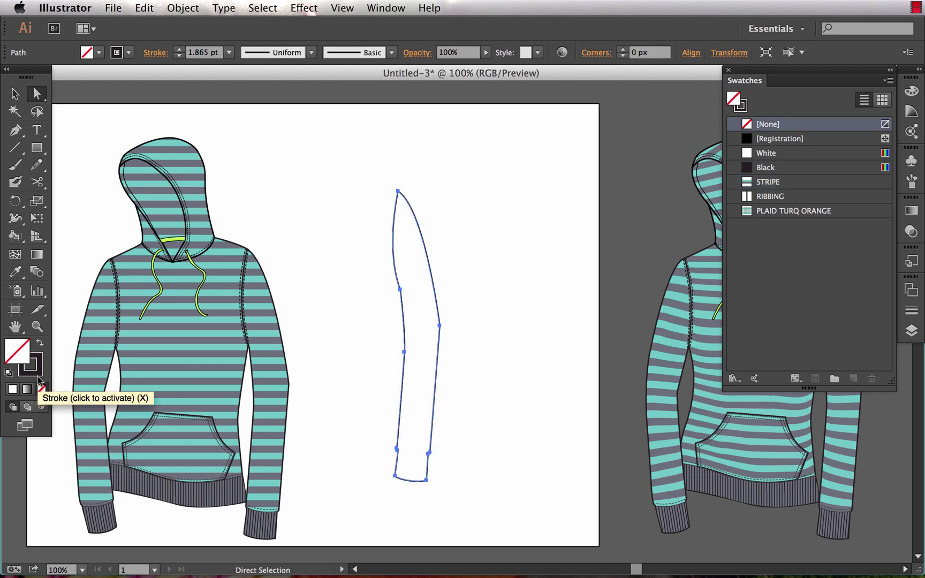
Draw a rectangle enclosing the sleeve copy and fill it with the STRIPE pattern.
click(481, 354)
key(m)
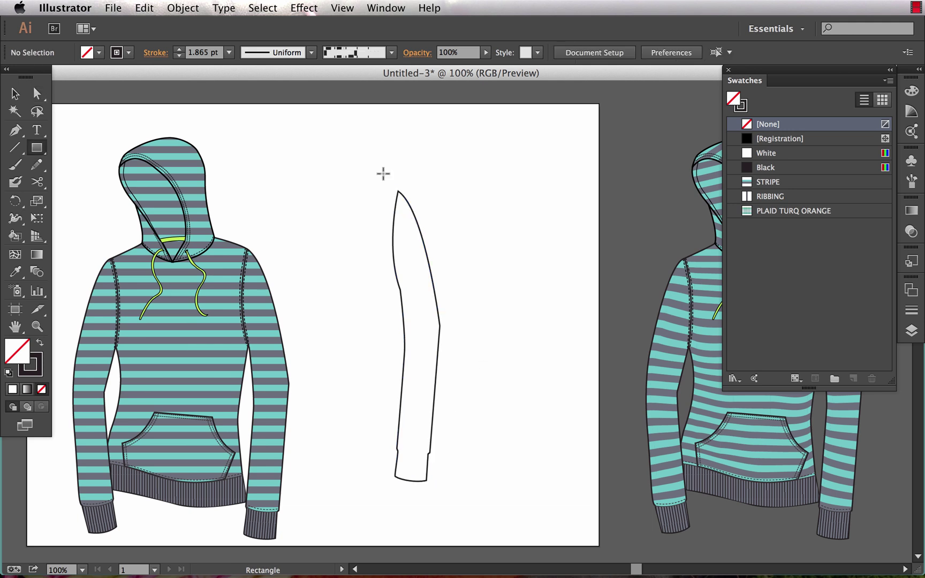
drag(385, 207, 466, 507)
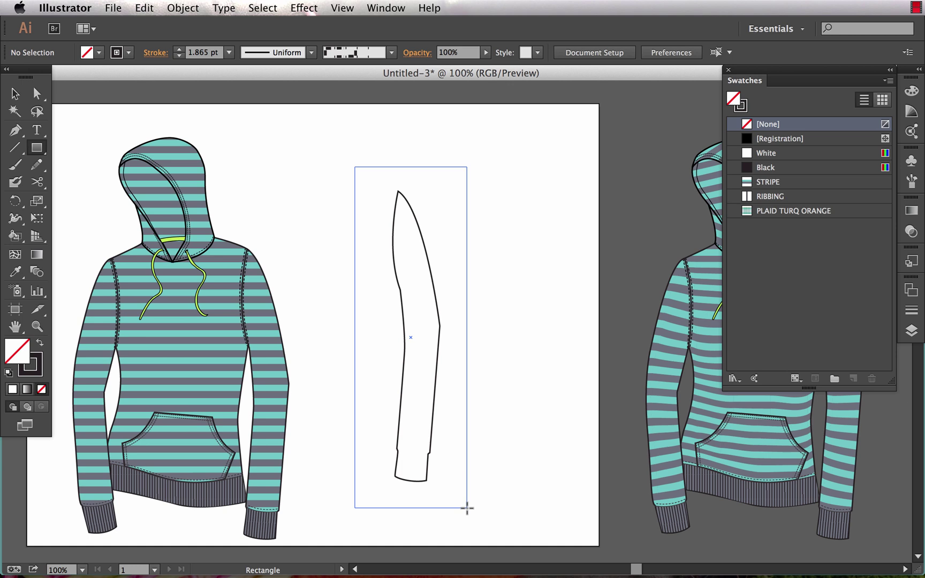
drag(467, 508, 466, 507)
click(785, 107)
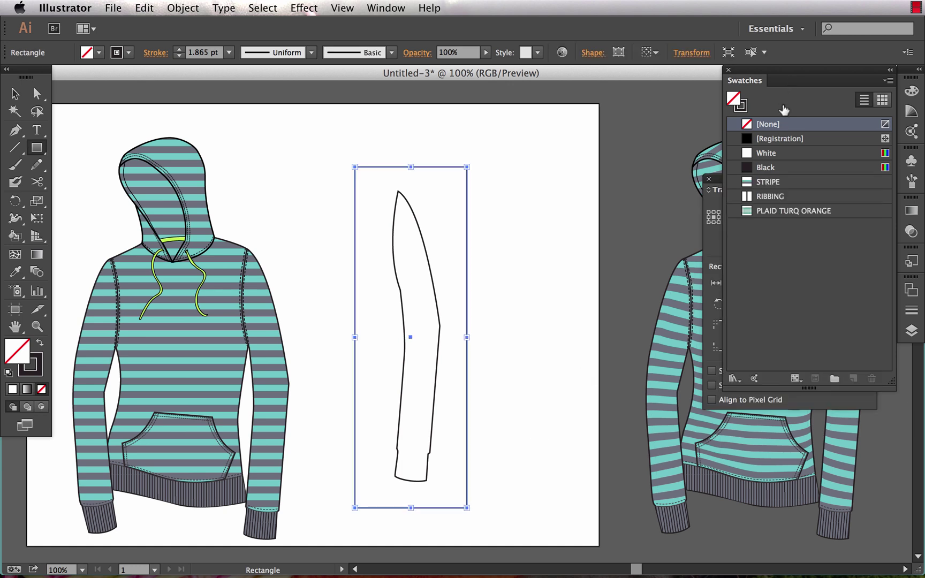
click(767, 183)
Eyedrop the hoodie's fine-stripe fill onto the rectangle.
super+click(512, 263)
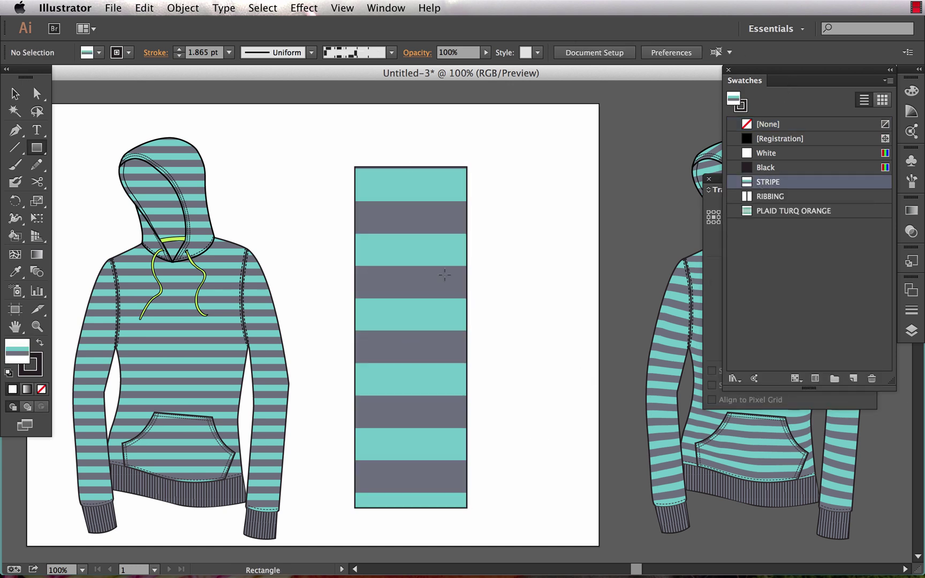
click(444, 274)
key(Escape)
super+click(445, 276)
key(i)
click(255, 340)
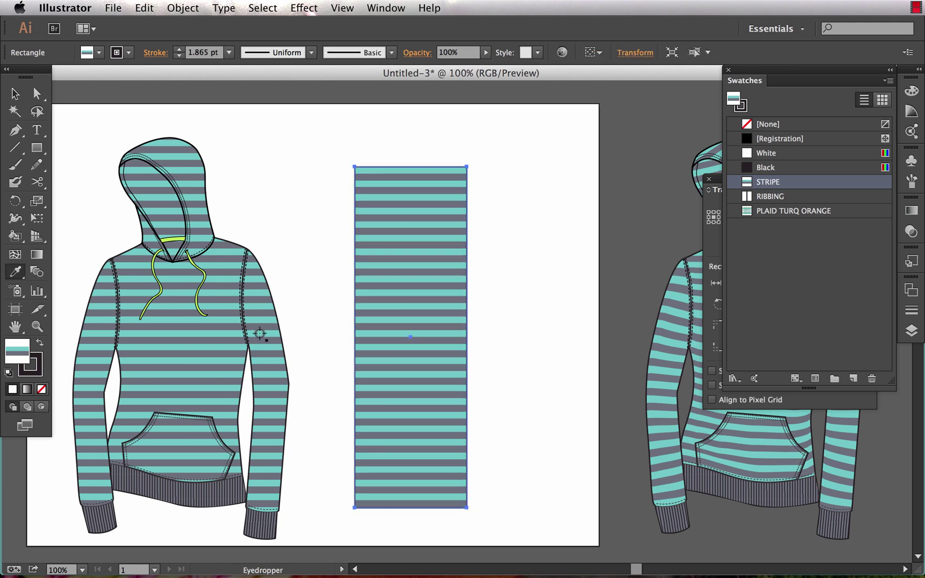
Set the striped rectangle's stroke to None.
super+click(486, 292)
key(v)
click(415, 294)
key(x)
key(slash)
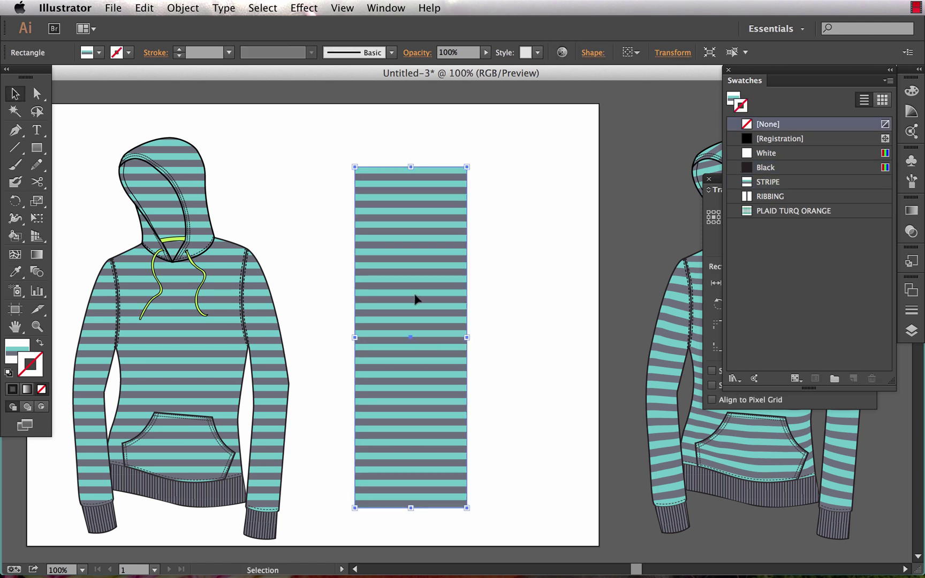
Send the striped rectangle to the back, behind the sleeve outline.
super+click(533, 269)
click(431, 264)
key(super+shift+bracketleft)
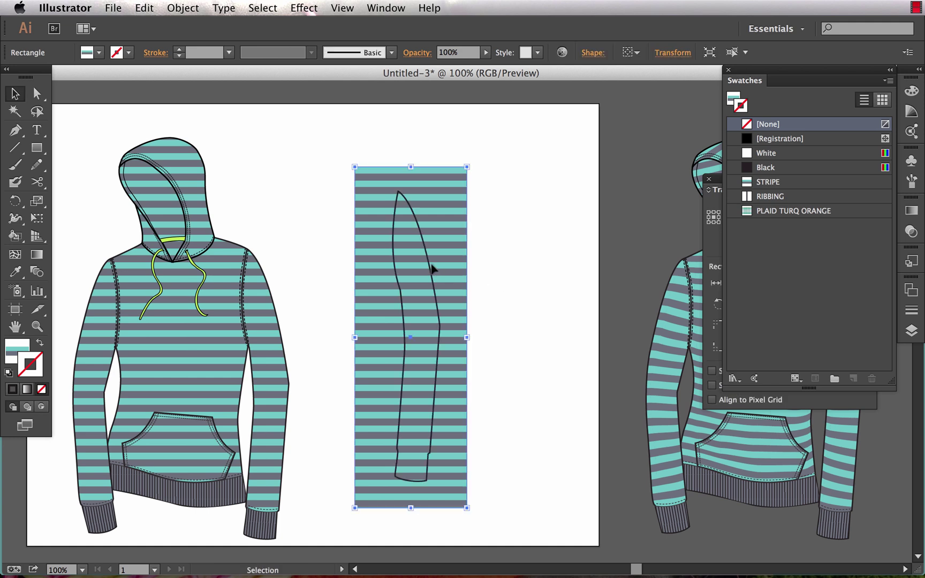
click(494, 265)
click(419, 233)
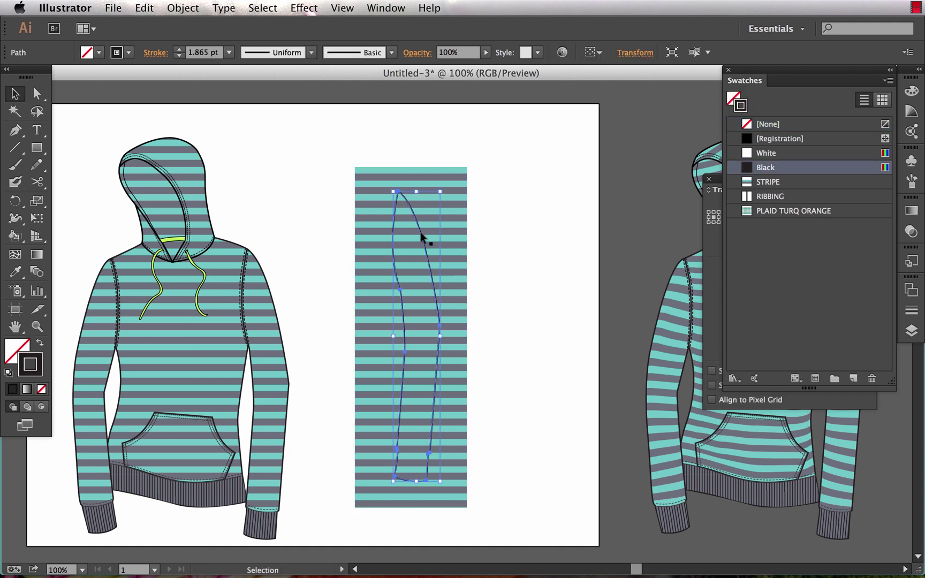
super+click(527, 304)
click(438, 240)
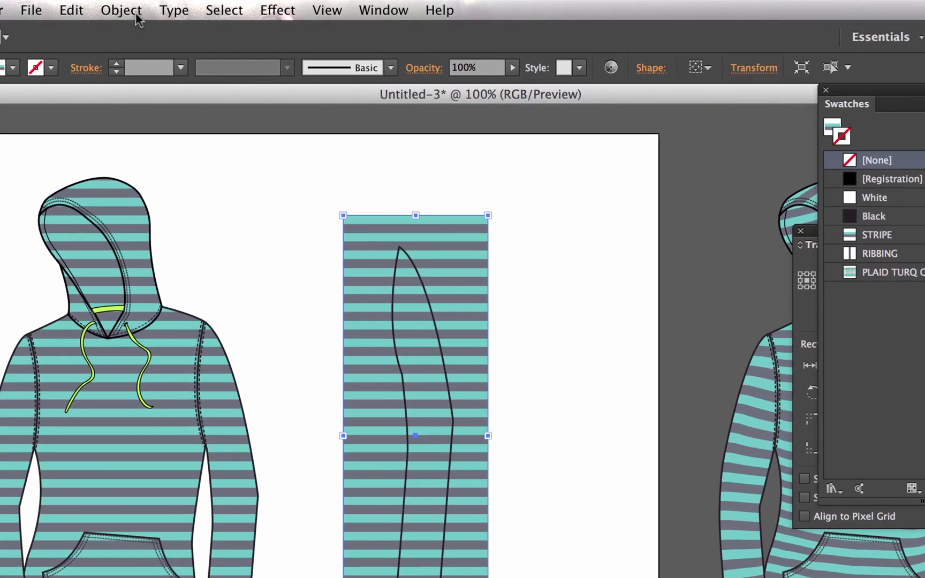
Apply Envelope Distort > Make with Mesh at 4 rows and 4 columns, with Preview on.
click(185, 8)
mouse_move(160, 434)
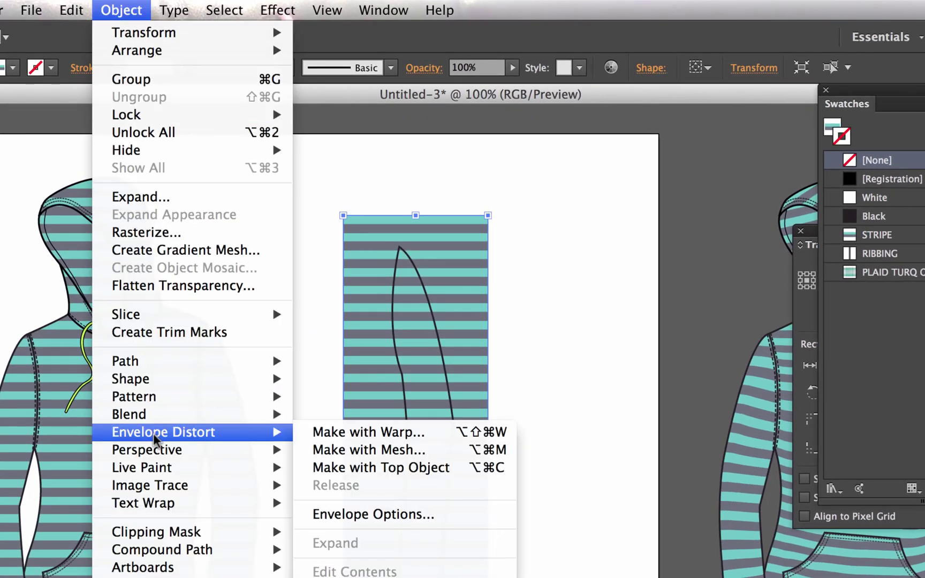
click(457, 461)
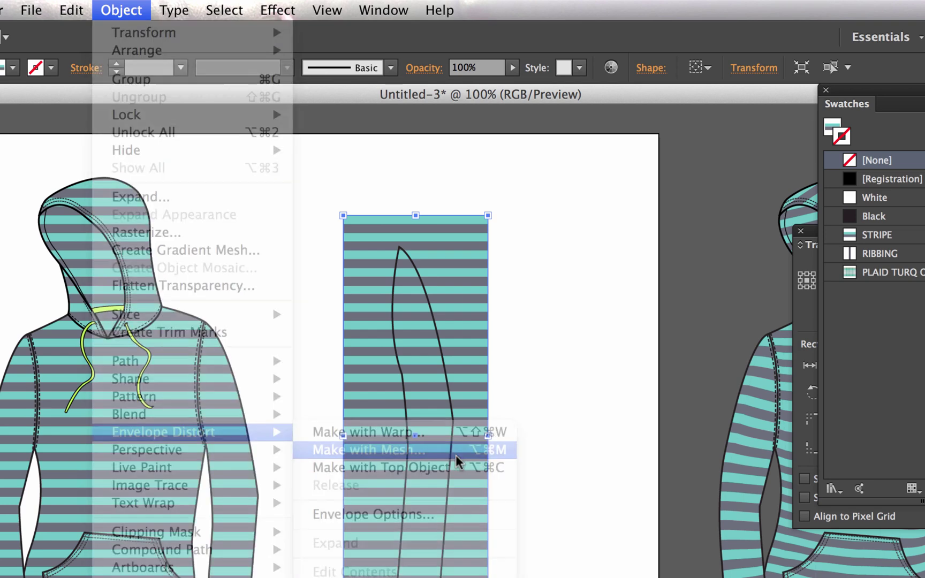
click(604, 395)
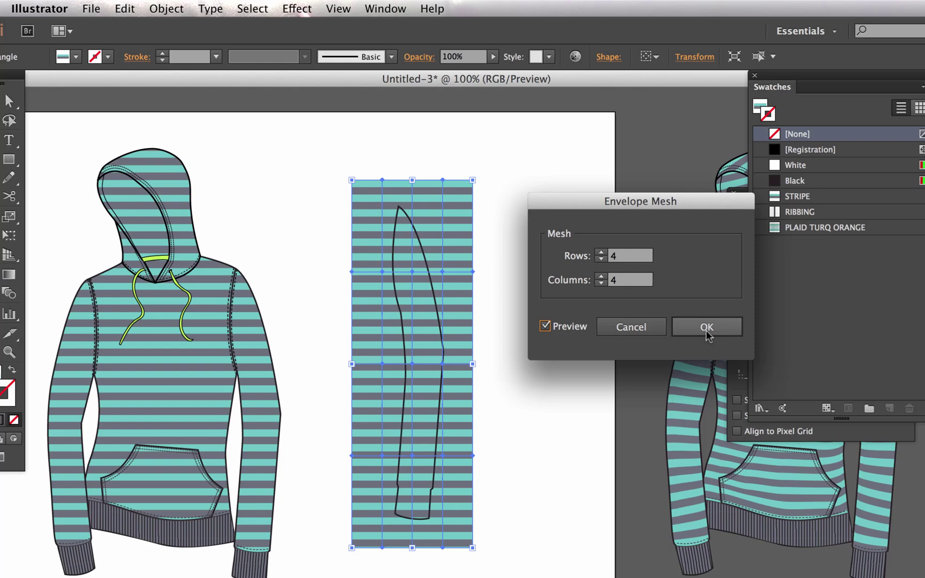
click(706, 327)
Try warping the stripe envelope by dragging four mesh points.
click(518, 147)
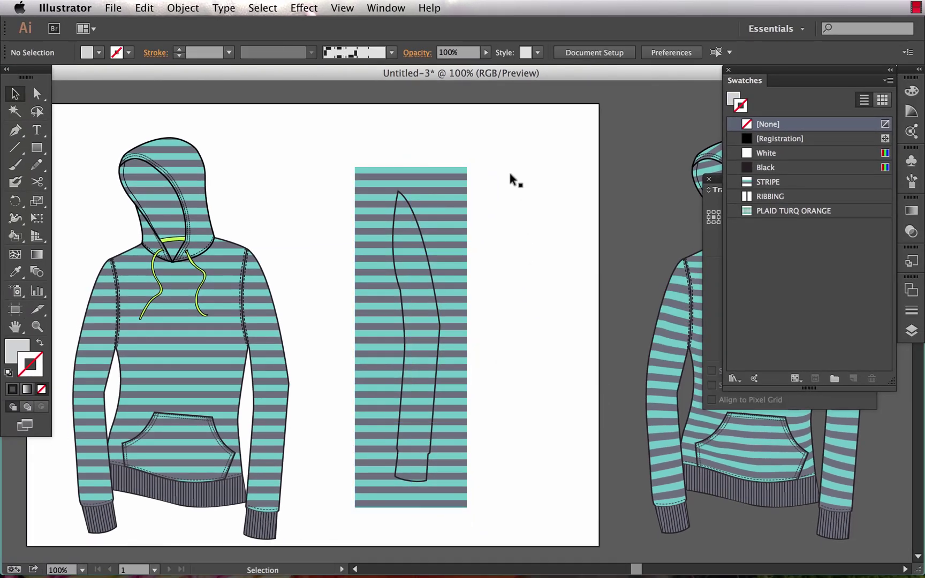
key(a)
click(449, 219)
click(439, 251)
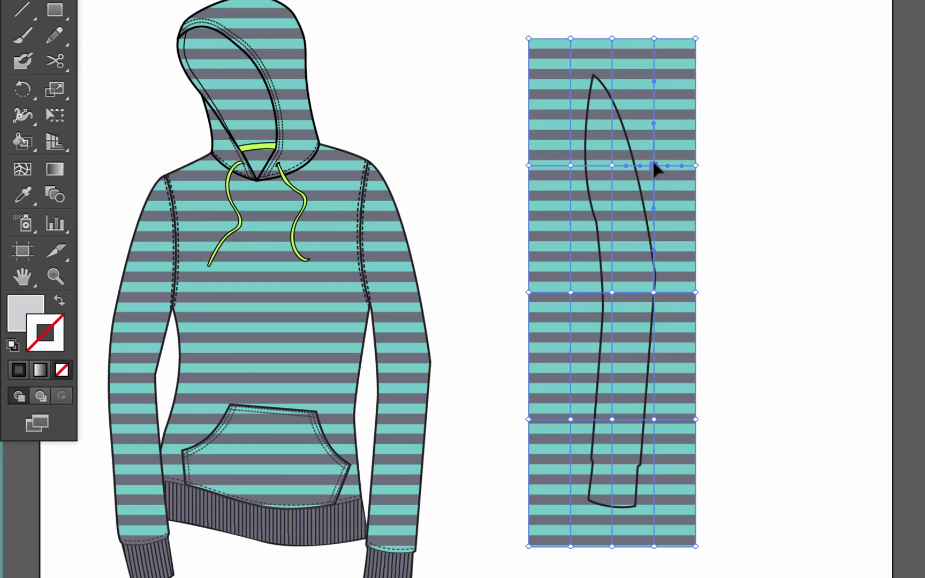
drag(653, 166, 670, 131)
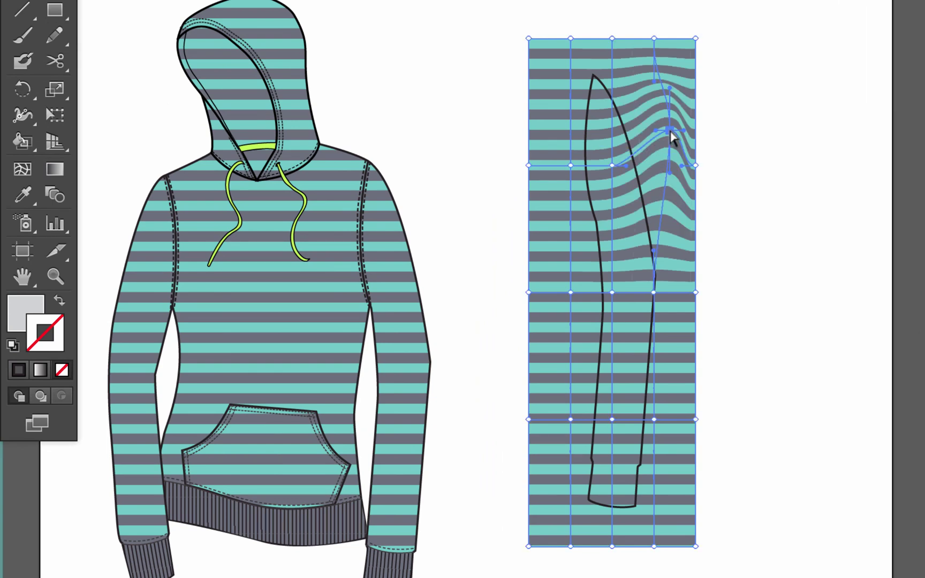
drag(570, 166, 561, 122)
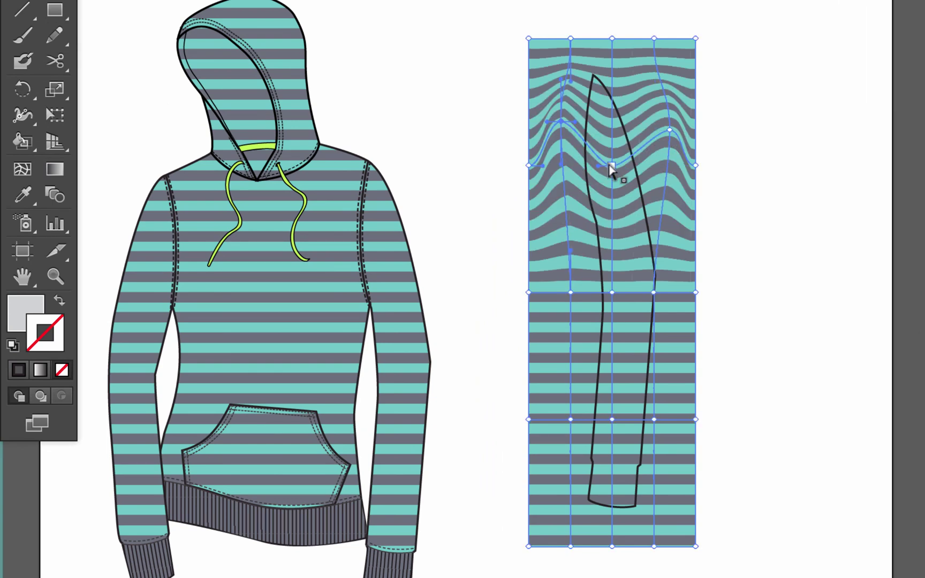
drag(613, 166, 594, 210)
drag(623, 279, 657, 277)
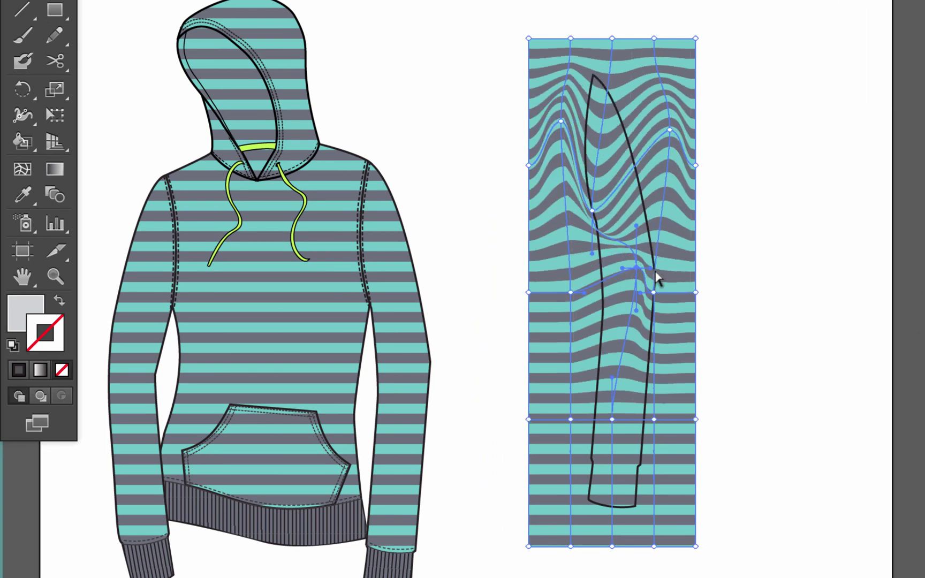
Undo the trial warps and check the flat 4-by-4 mesh.
key(ctrl+z)
key(ctrl+z)
key(ctrl+z)
key(ctrl+z)
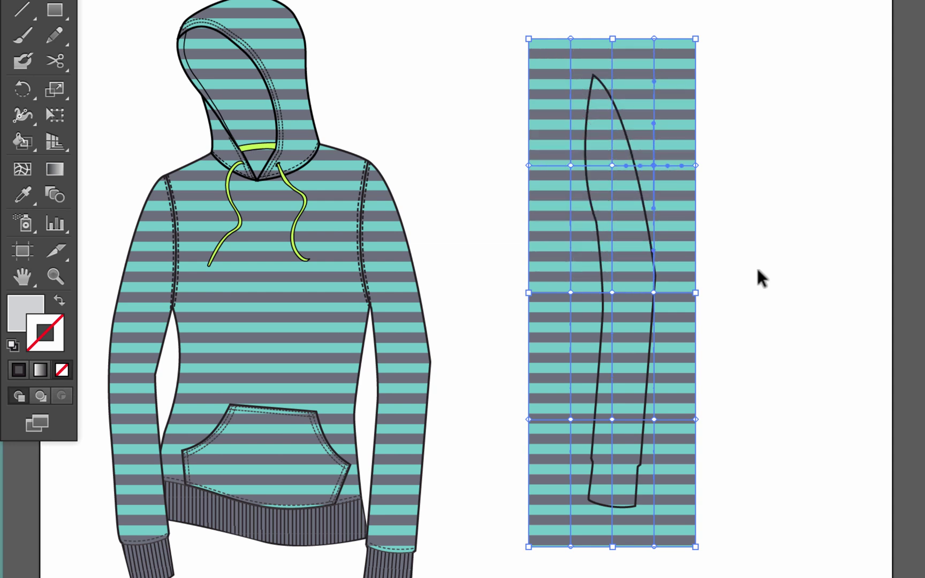
click(776, 262)
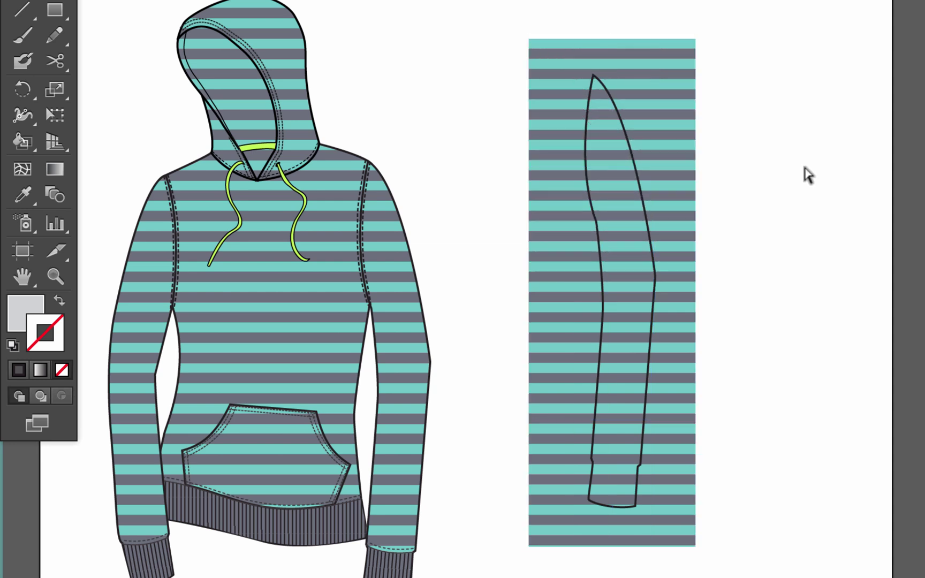
click(568, 155)
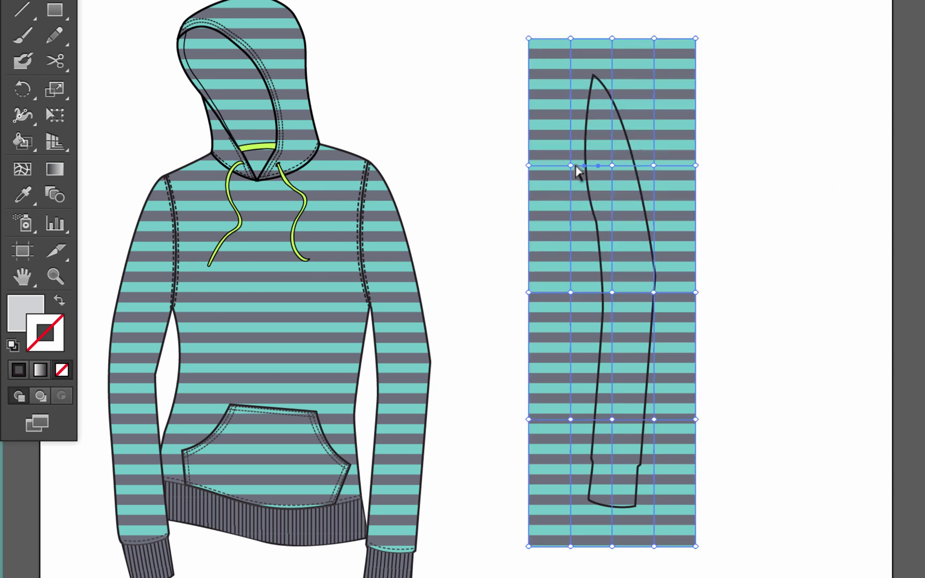
click(610, 165)
click(488, 23)
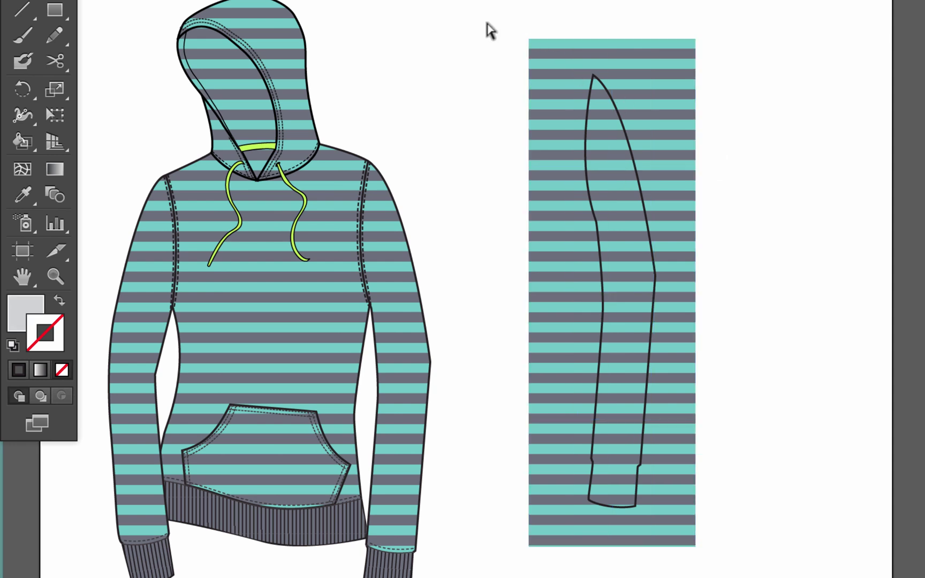
Rotate the envelope's top and bottom rows of mesh points to tilt them.
drag(477, 4, 736, 205)
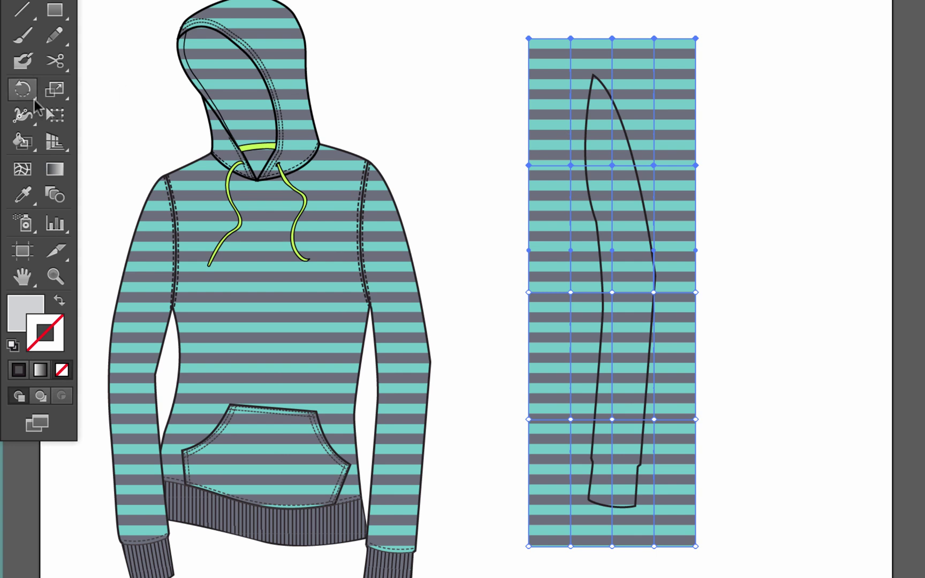
click(34, 100)
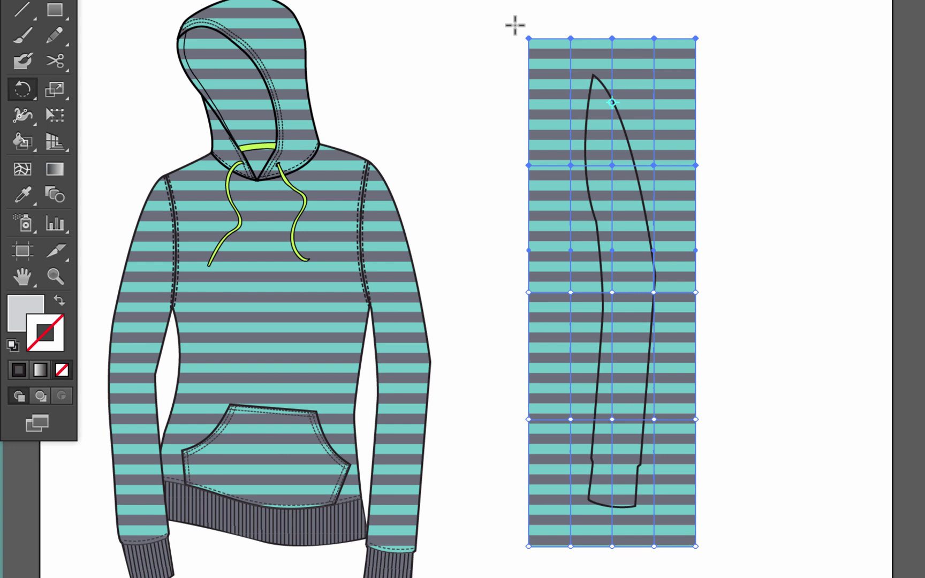
drag(514, 25, 499, 47)
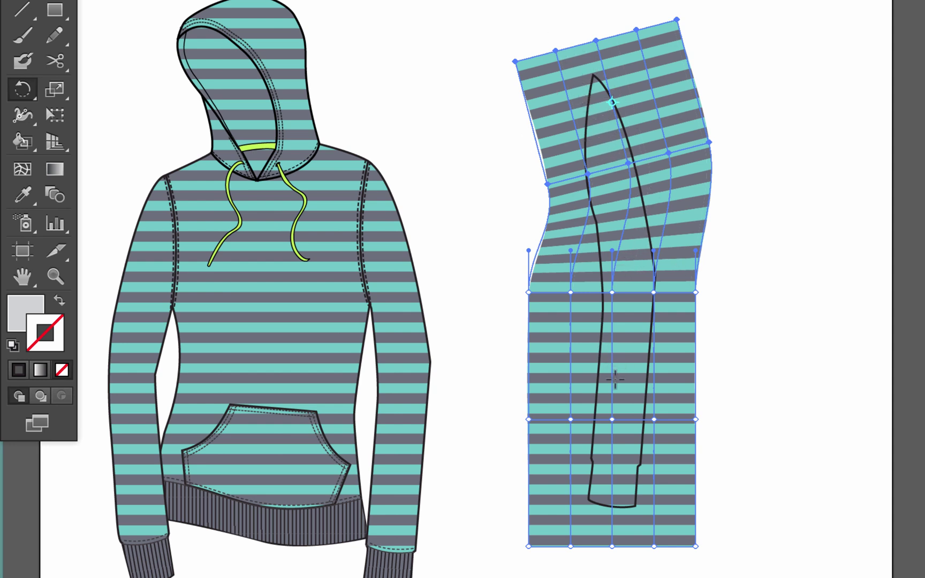
key(a)
drag(479, 388, 732, 577)
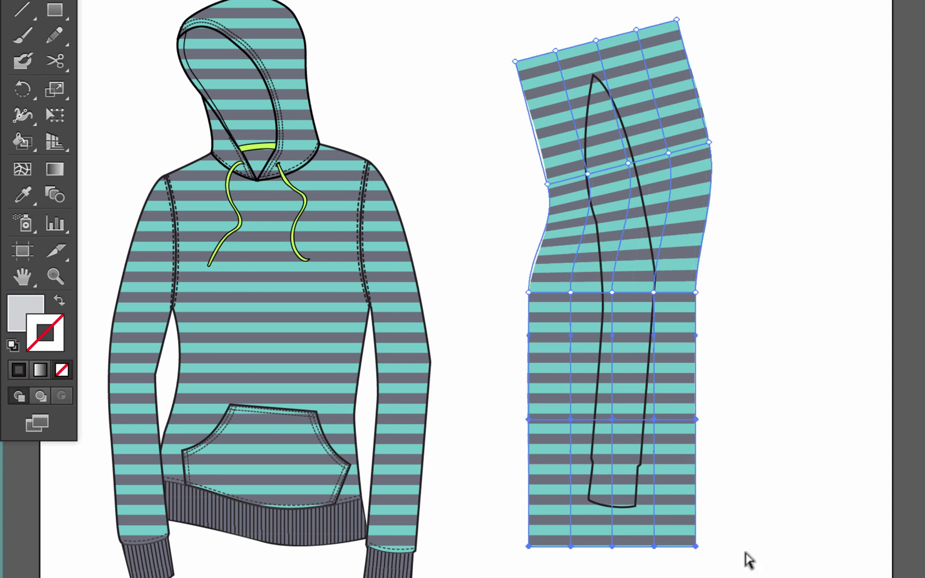
key(r)
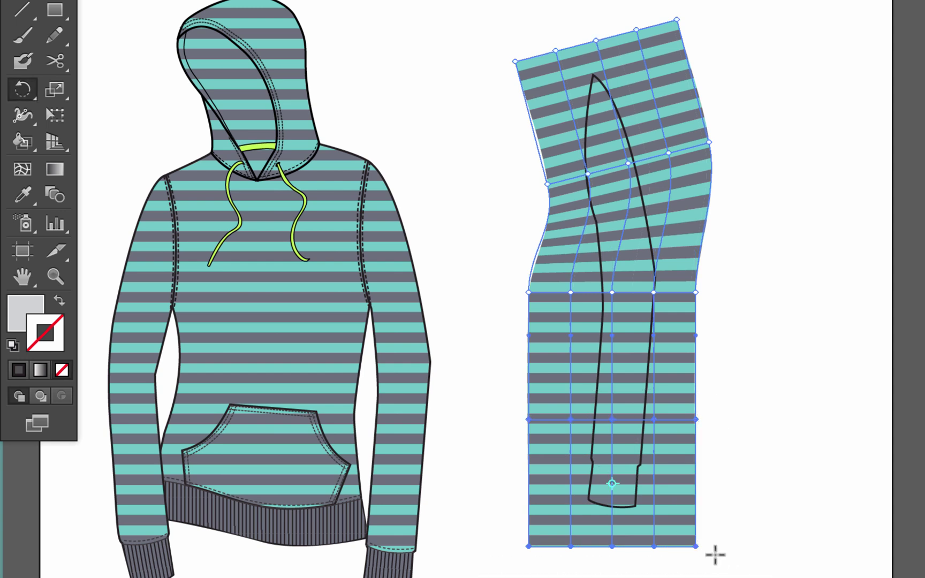
drag(715, 555, 708, 569)
Push the middle row of mesh points right to bulge the envelope into an arc.
key(a)
drag(496, 272, 739, 317)
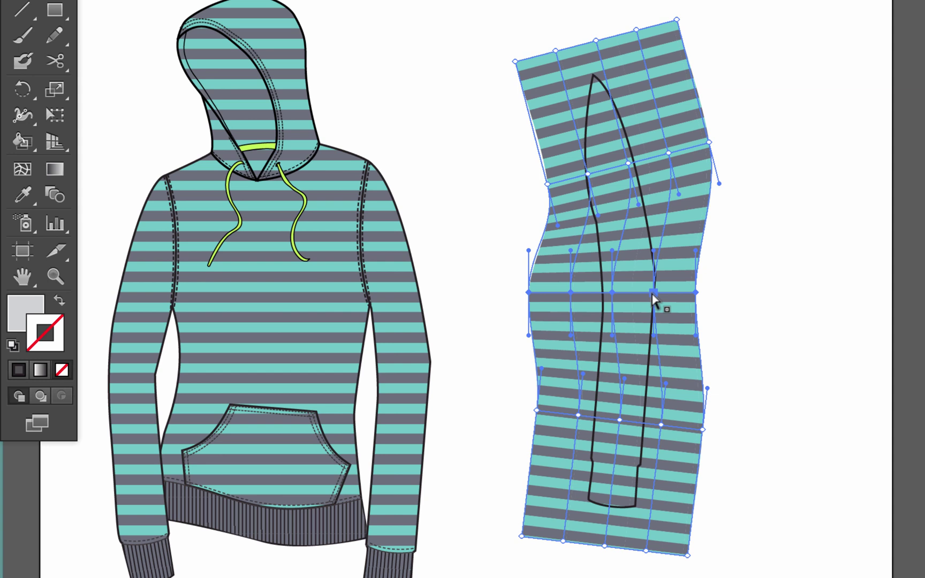
drag(653, 294, 682, 300)
click(818, 281)
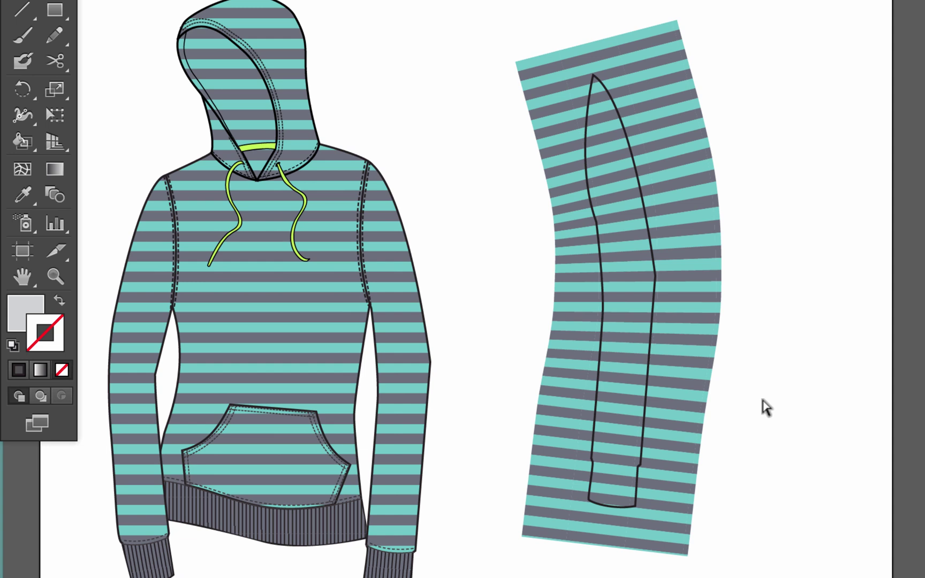
click(630, 304)
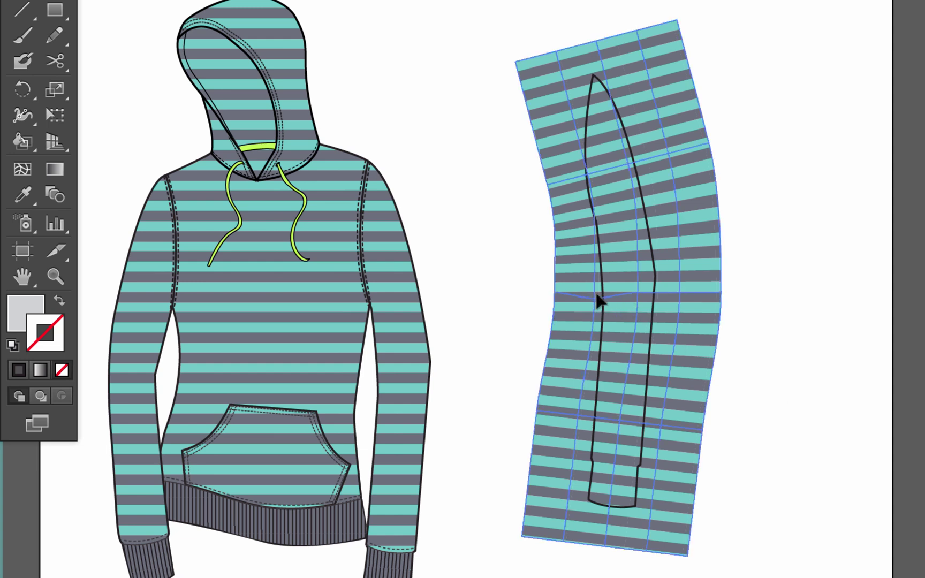
click(596, 304)
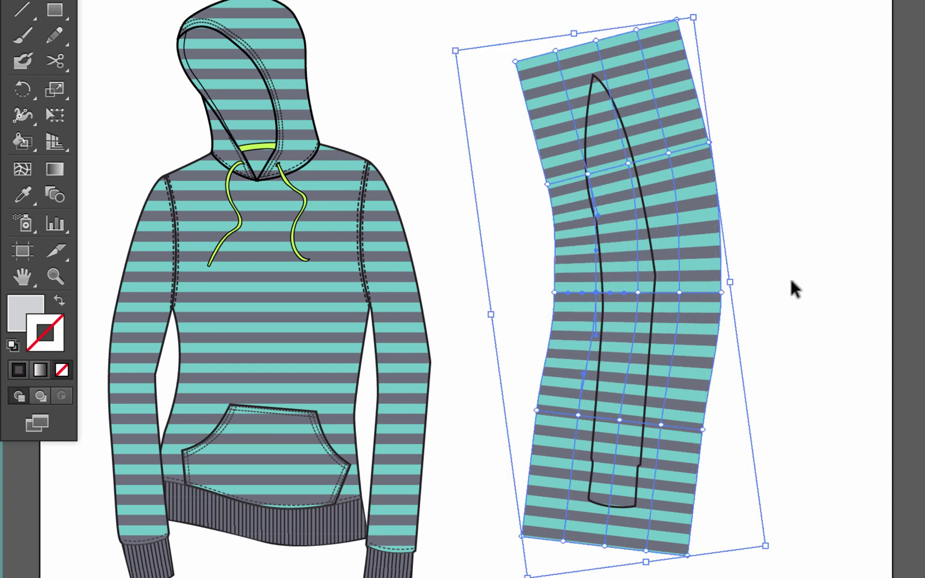
click(797, 292)
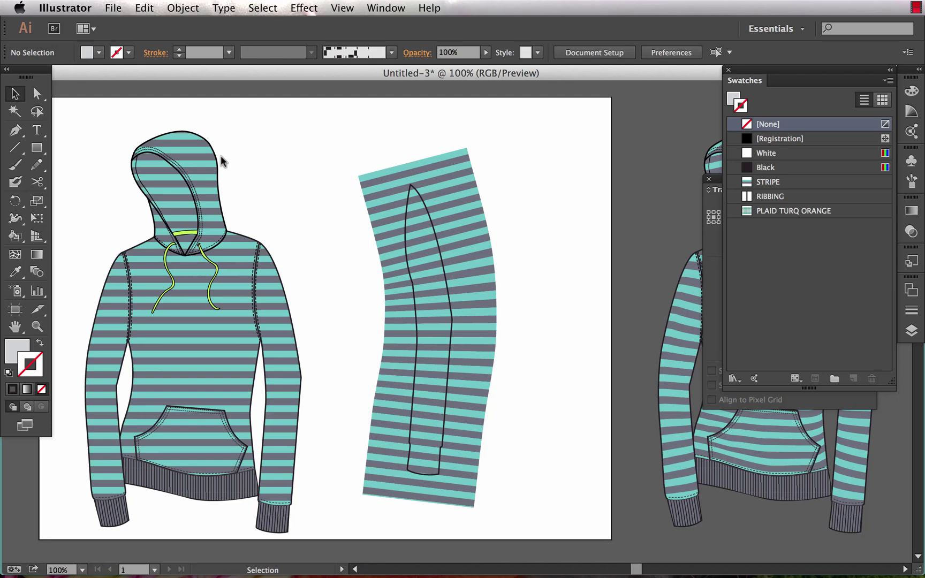
Unlock All, then make a clipping mask from the sleeve outline and warped stripes.
click(180, 9)
click(202, 102)
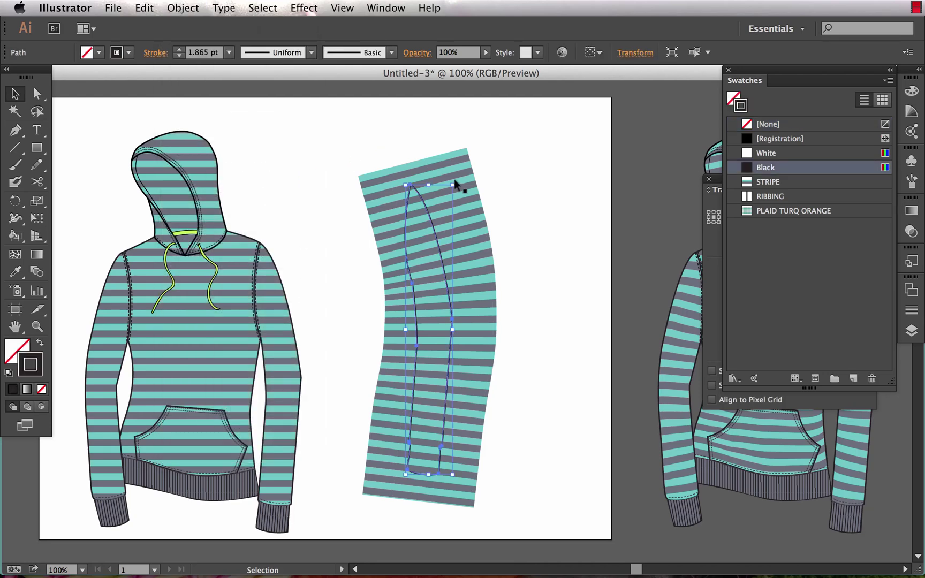
key(super+shift+a)
click(450, 240)
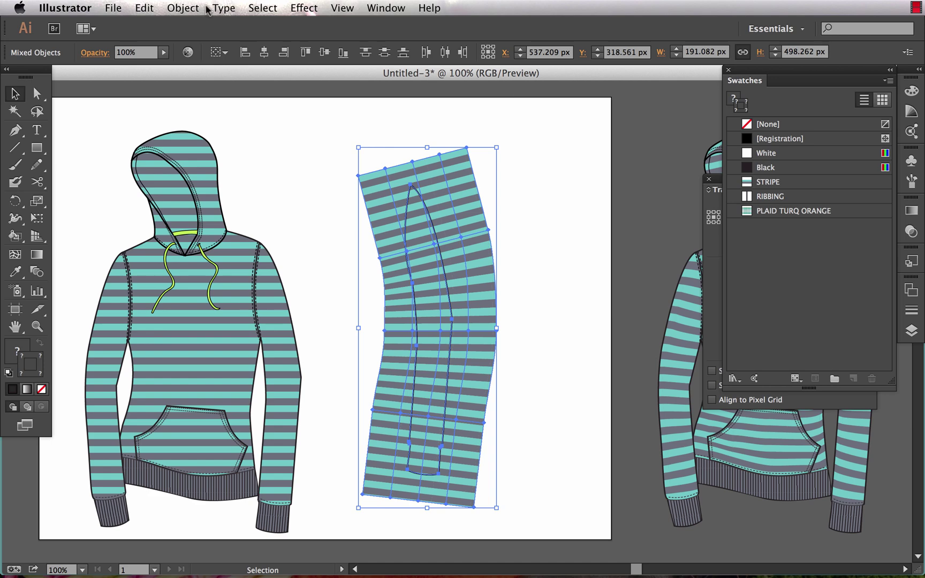
click(189, 8)
mouse_move(241, 412)
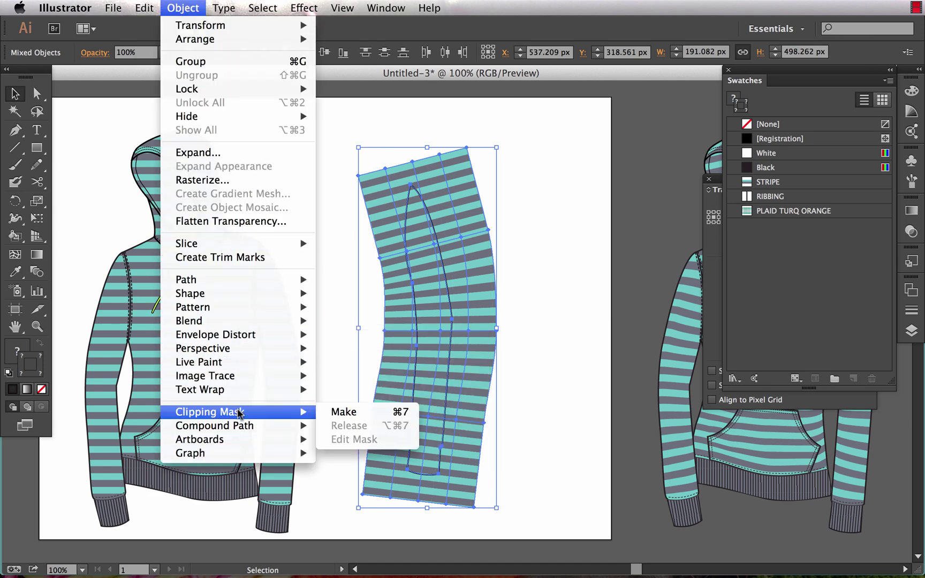
click(335, 413)
click(502, 355)
Select the clipped striped sleeve together with the hoodie's right sleeve.
key(a)
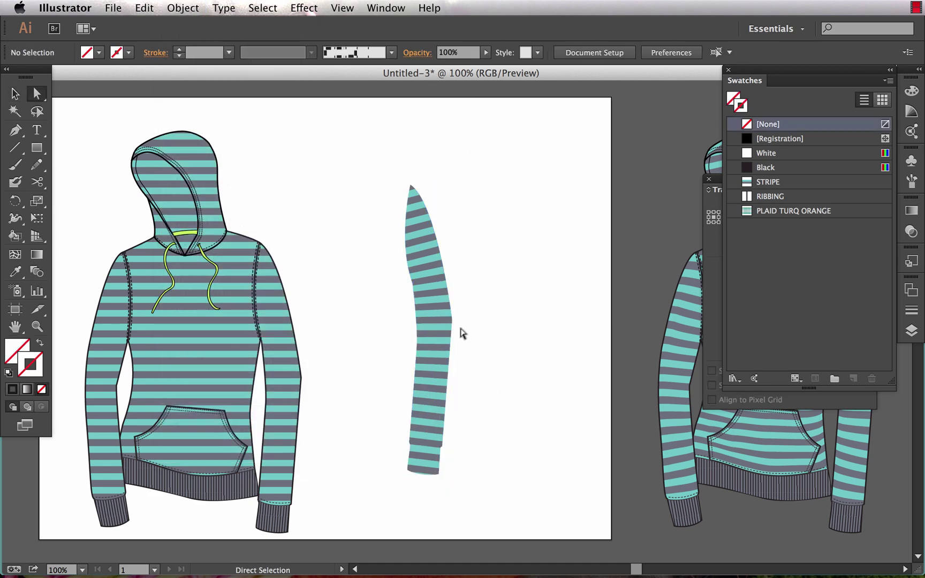
click(452, 320)
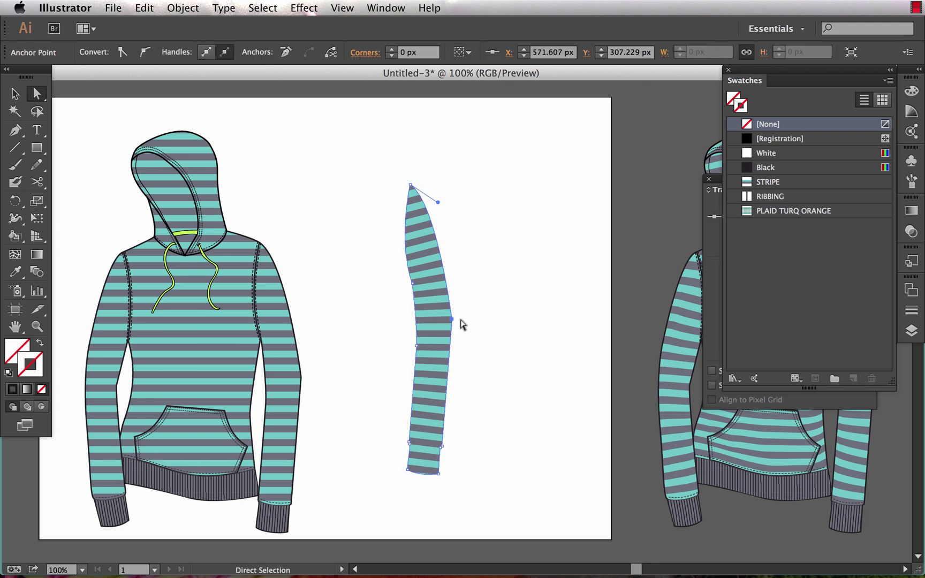
click(12, 390)
key(v)
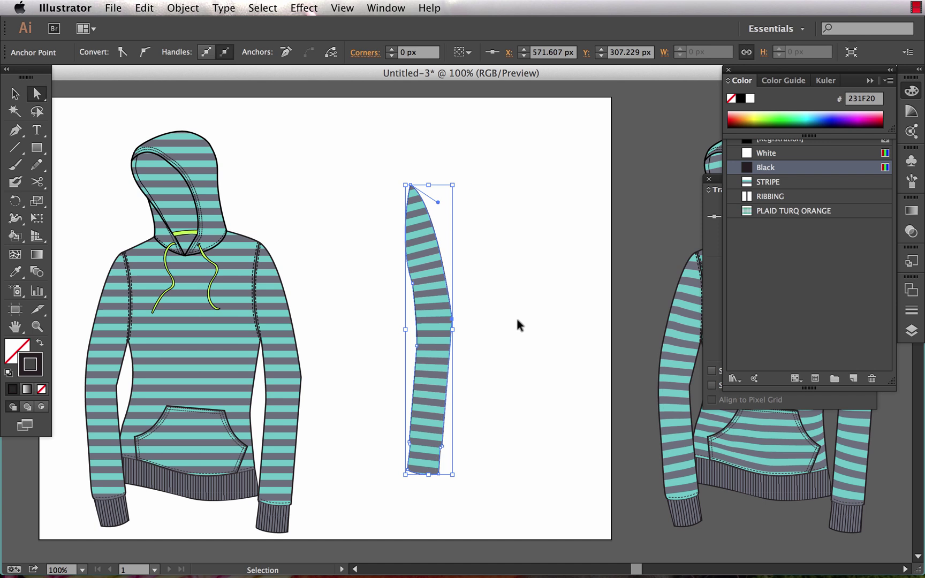
click(515, 319)
click(434, 312)
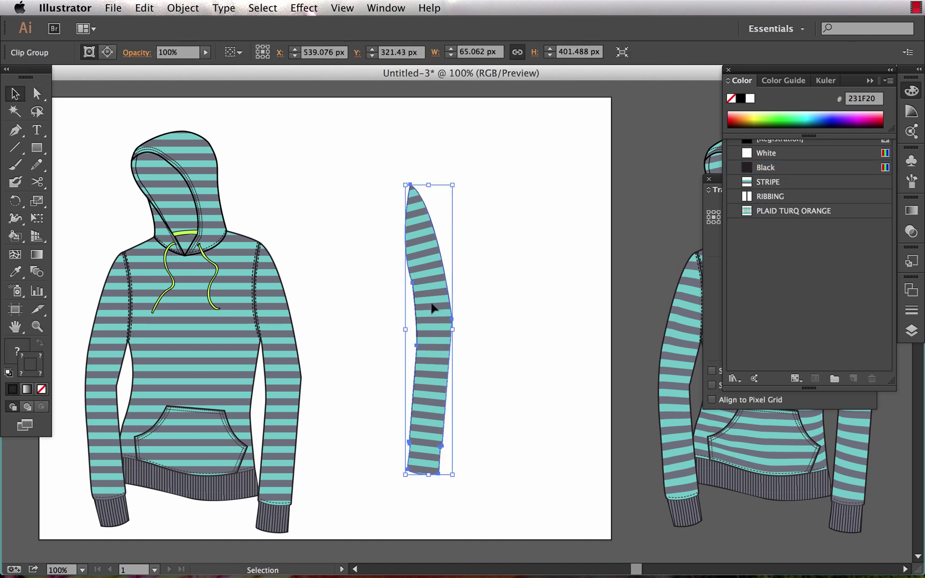
key(a)
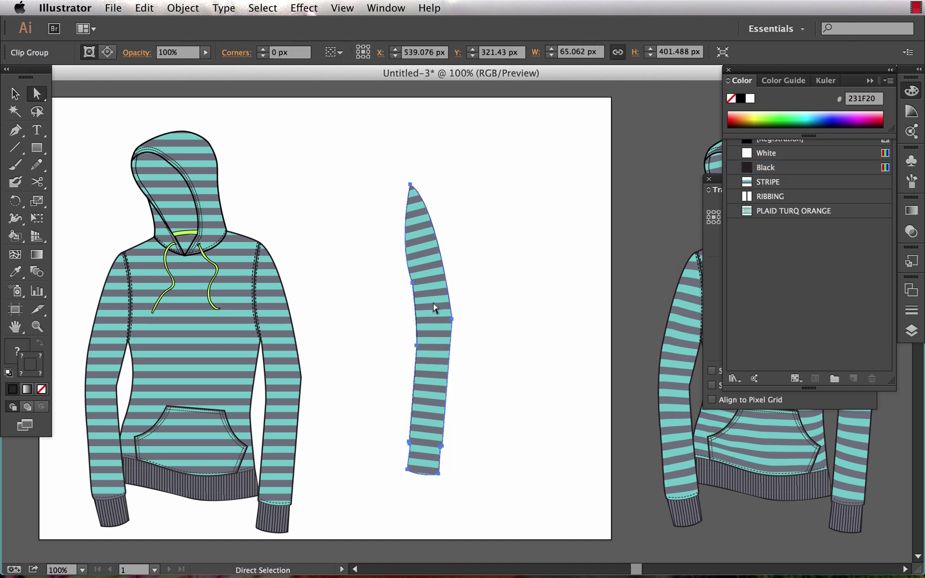
shift+click(284, 364)
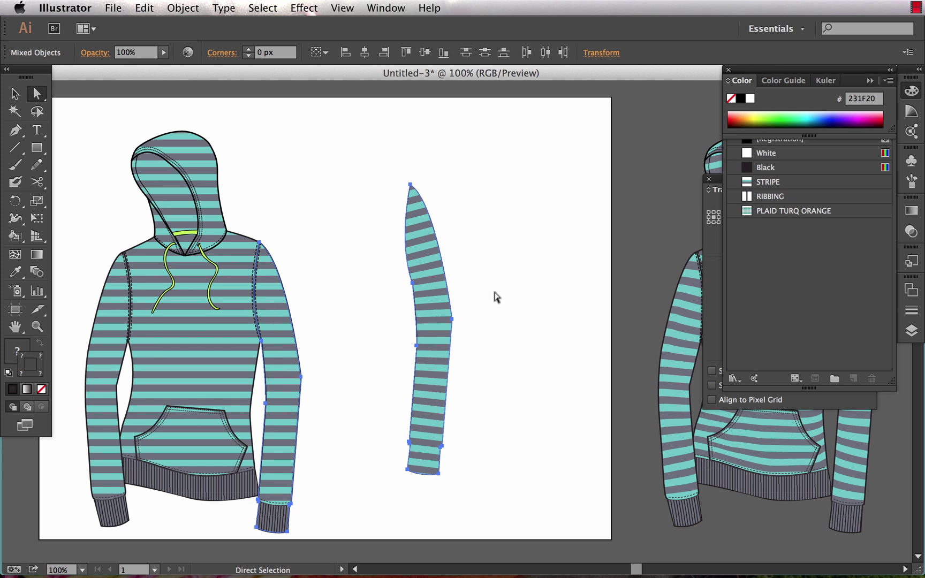
Align the striped sleeve left and bottom to the hoodie's right sleeve and send it behind the cuff.
click(345, 52)
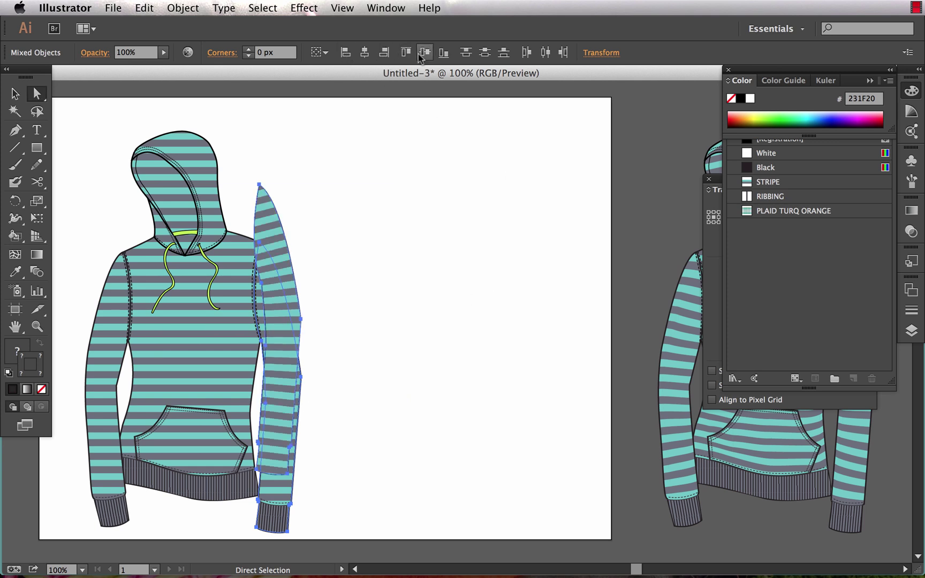
click(443, 52)
key(v)
click(455, 304)
click(288, 371)
key(super+bracketleft)
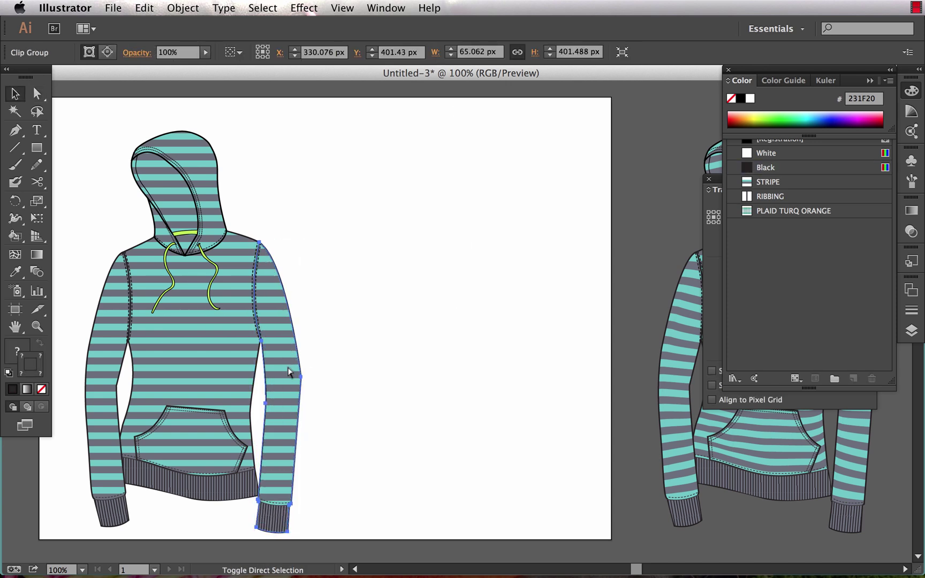
click(355, 367)
Recentre and zoom in on the hoodie to inspect the placed sleeve.
key(a)
click(288, 398)
click(302, 374)
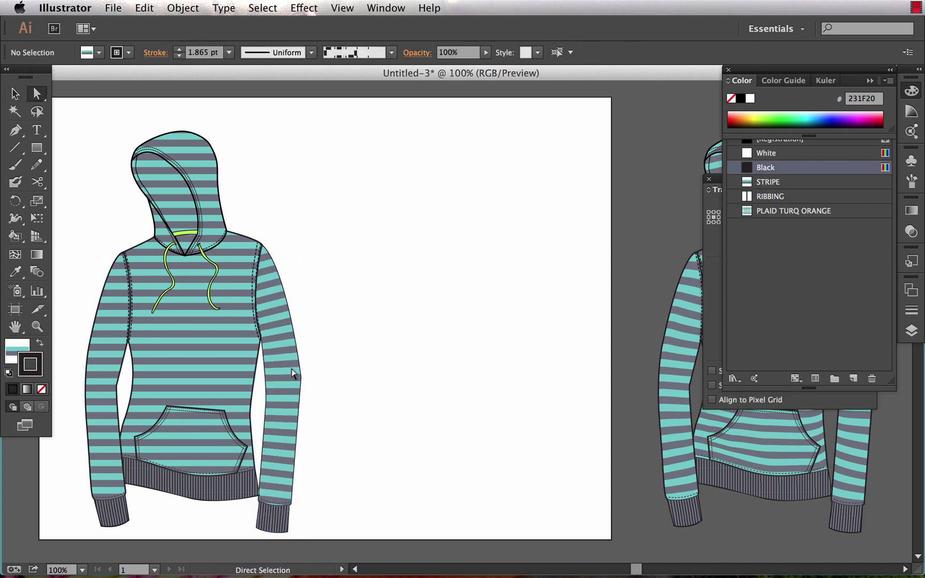
key(space)
drag(364, 370, 387, 358)
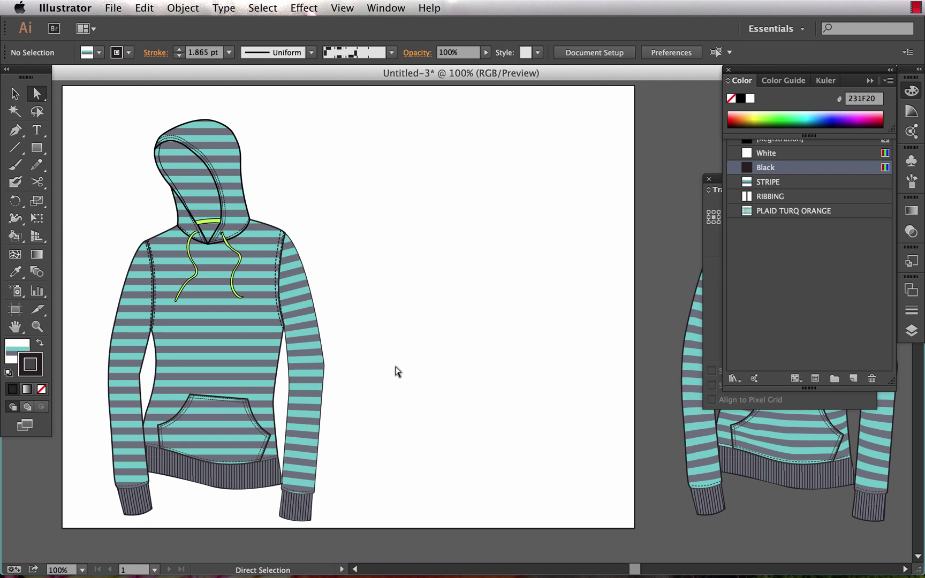
key(z)
drag(208, 196, 392, 496)
Reshape points on the right sleeve's envelope mesh so its stripes tilt toward the body's stripes.
key(a)
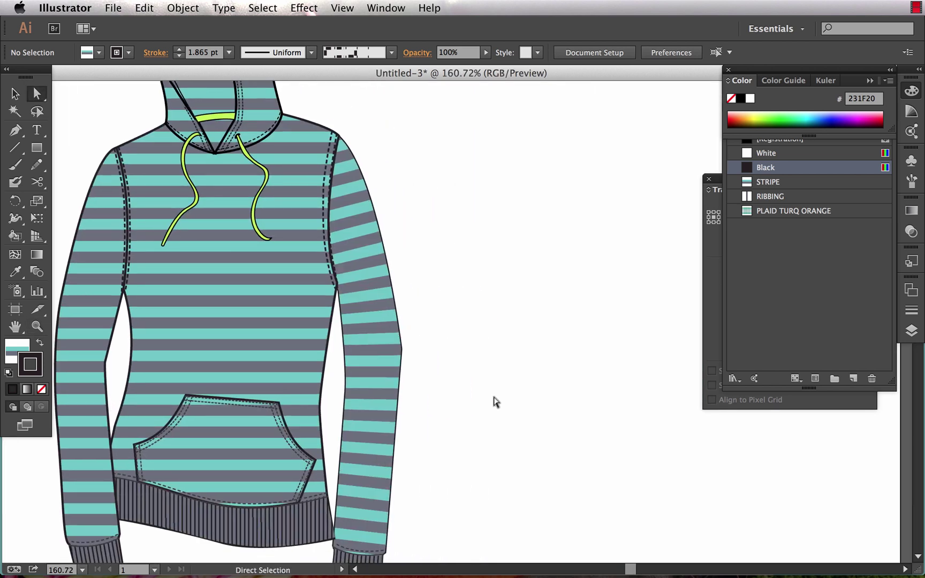
click(385, 318)
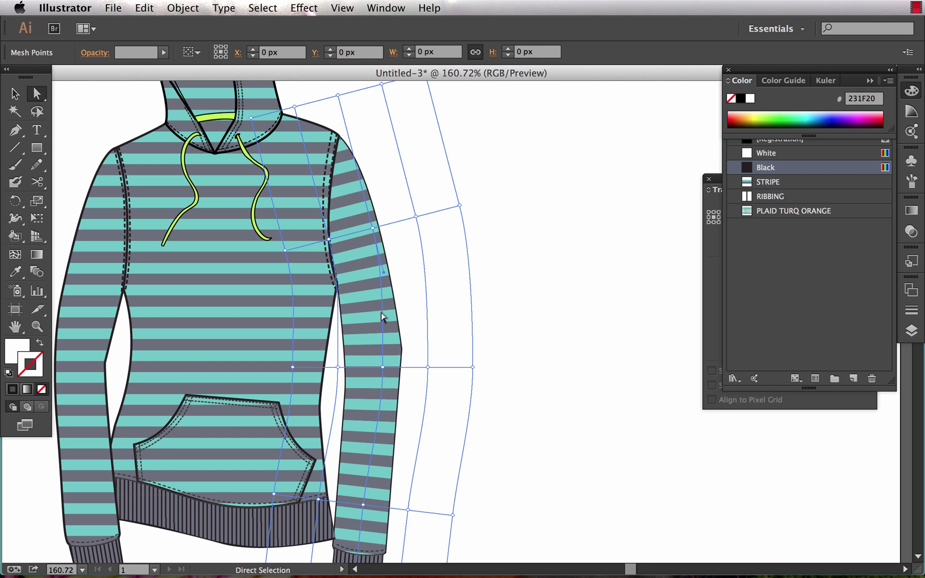
click(527, 323)
click(377, 295)
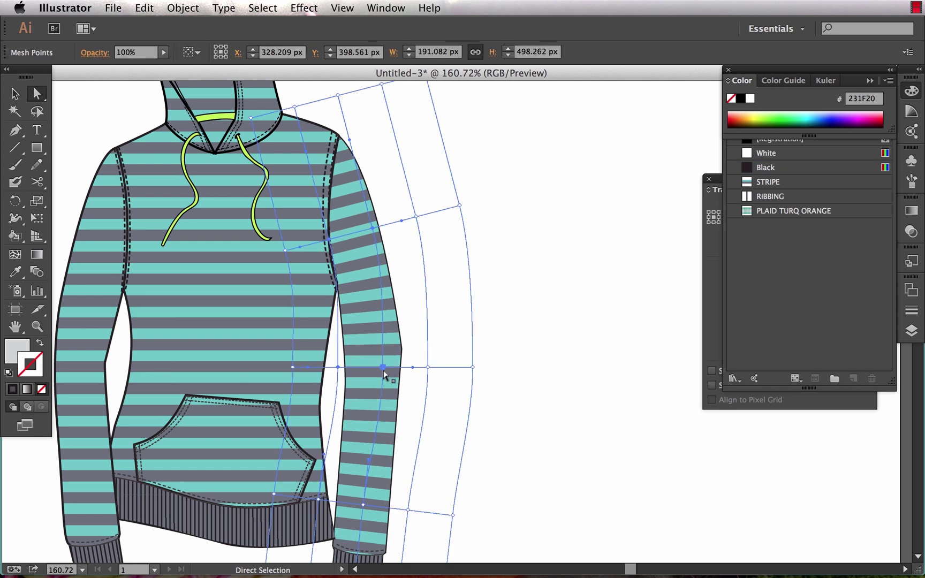
click(383, 368)
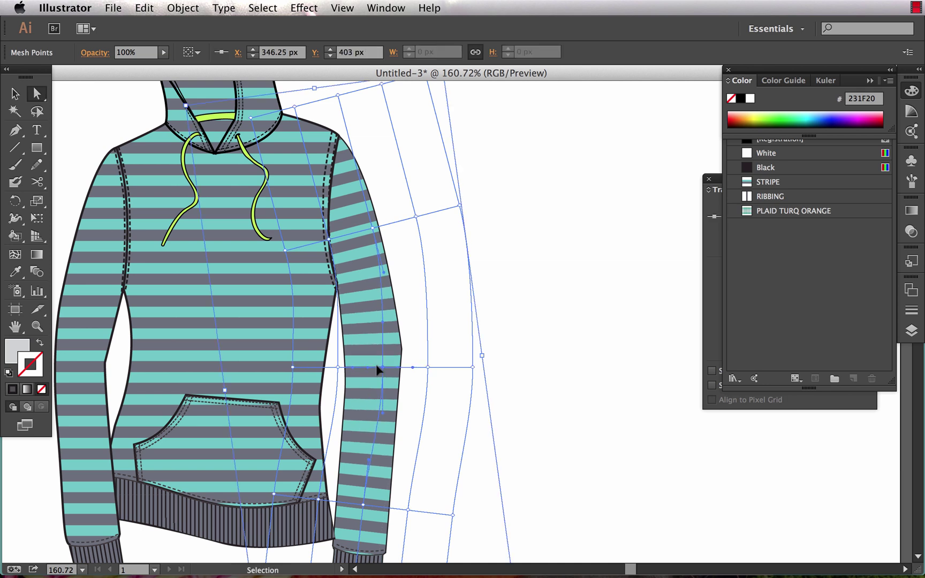
click(428, 367)
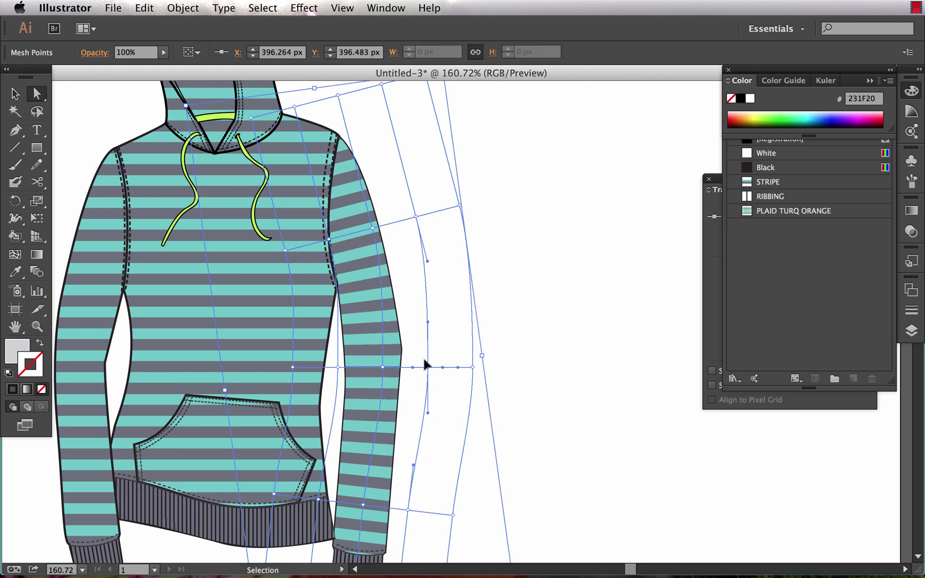
click(373, 228)
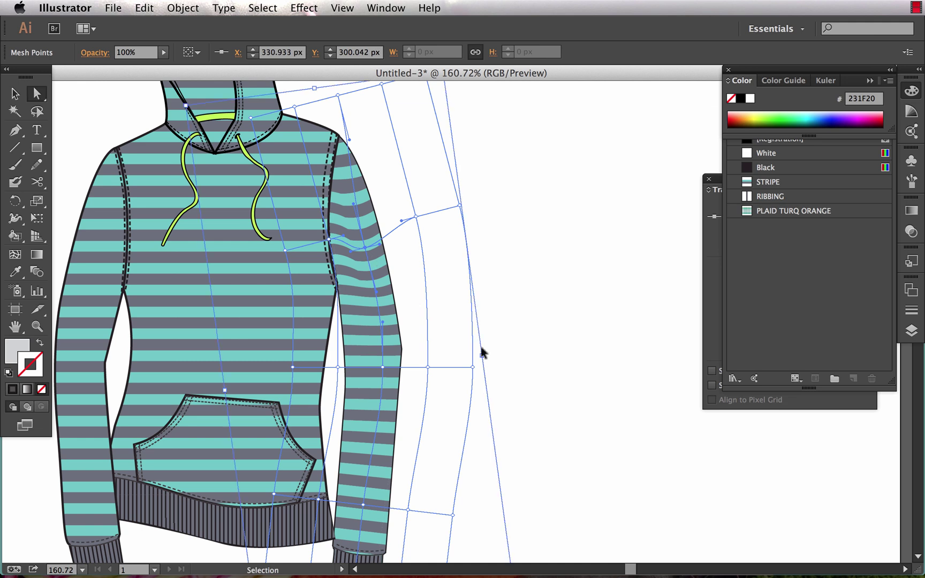
click(529, 340)
click(361, 314)
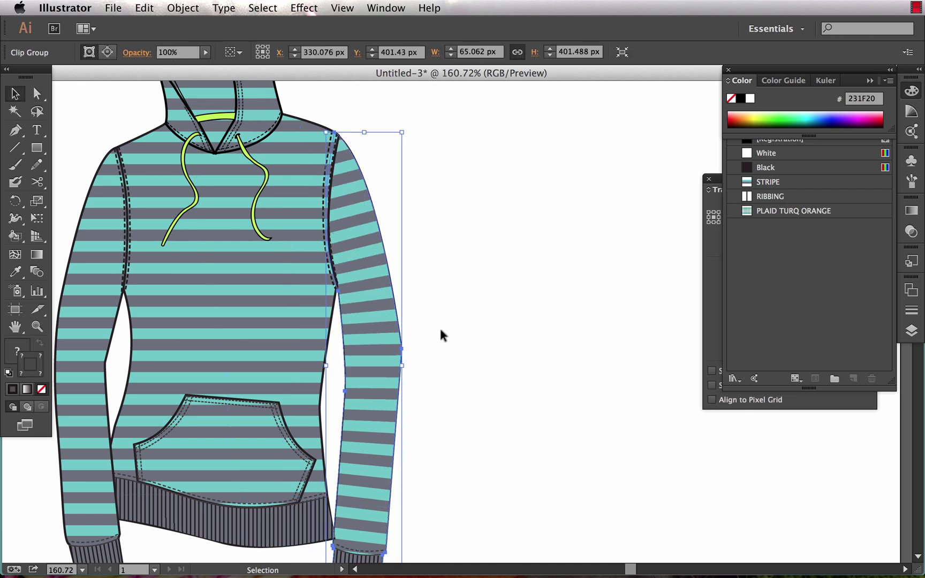
click(440, 334)
click(364, 325)
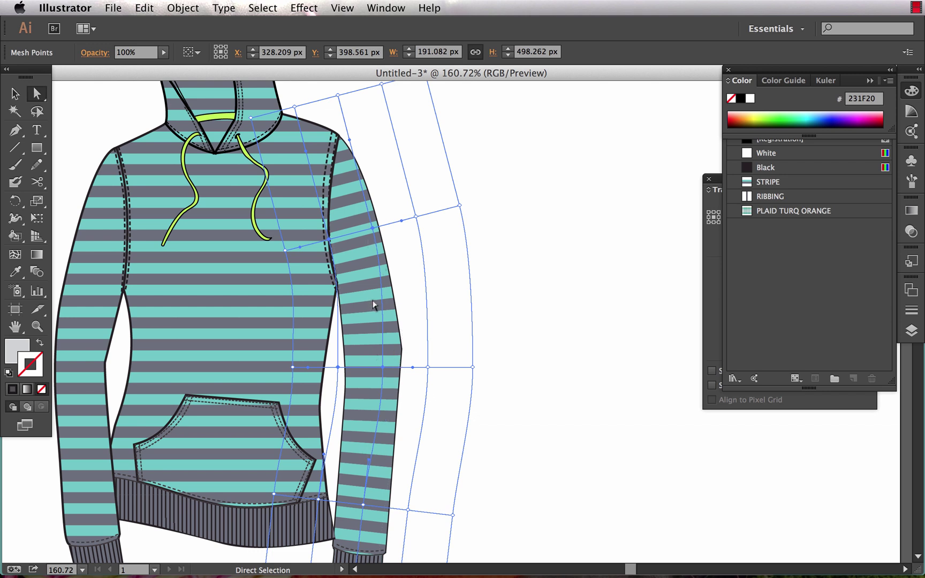
Use Envelope Distort > Edit Contents to expose the sleeve's STRIPE-pattern rectangle.
click(183, 8)
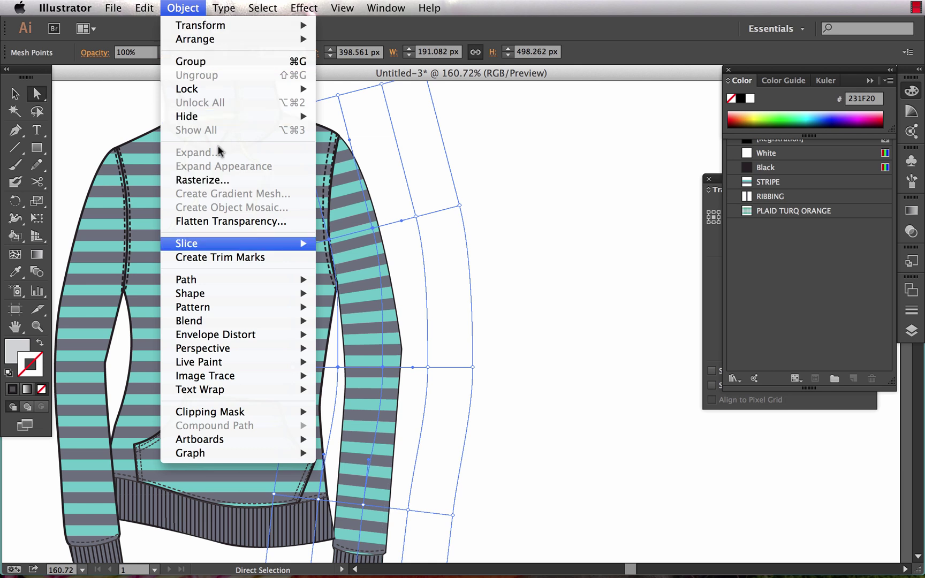
mouse_move(219, 339)
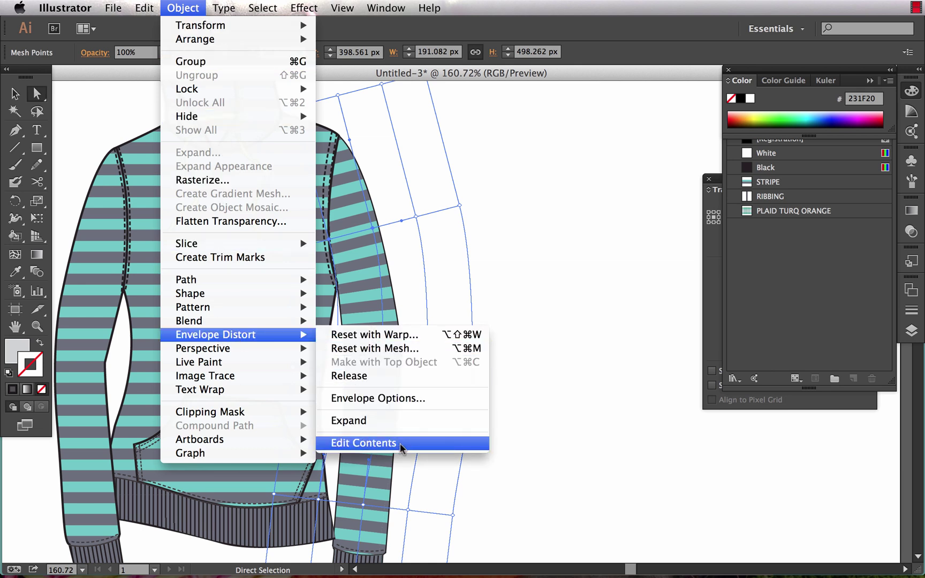
key(Escape)
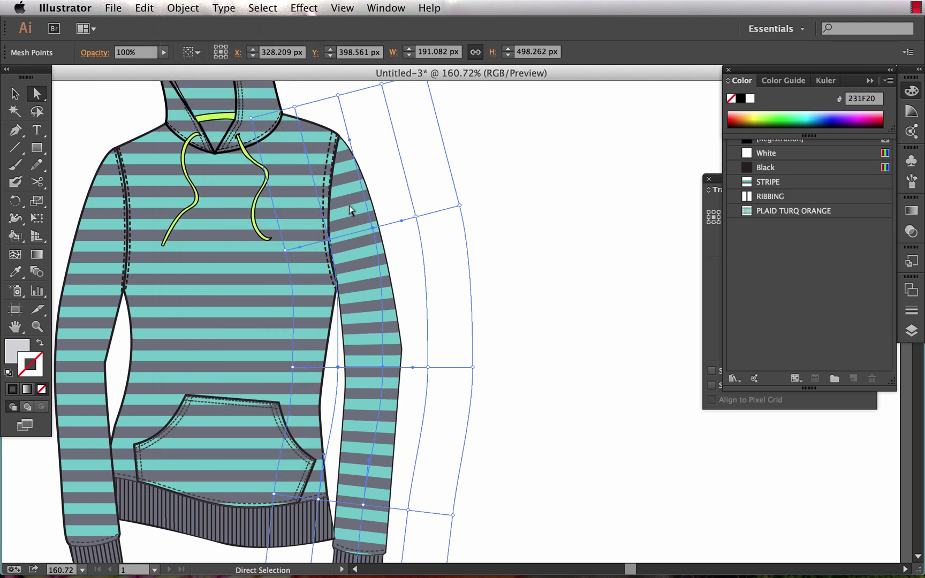
click(15, 346)
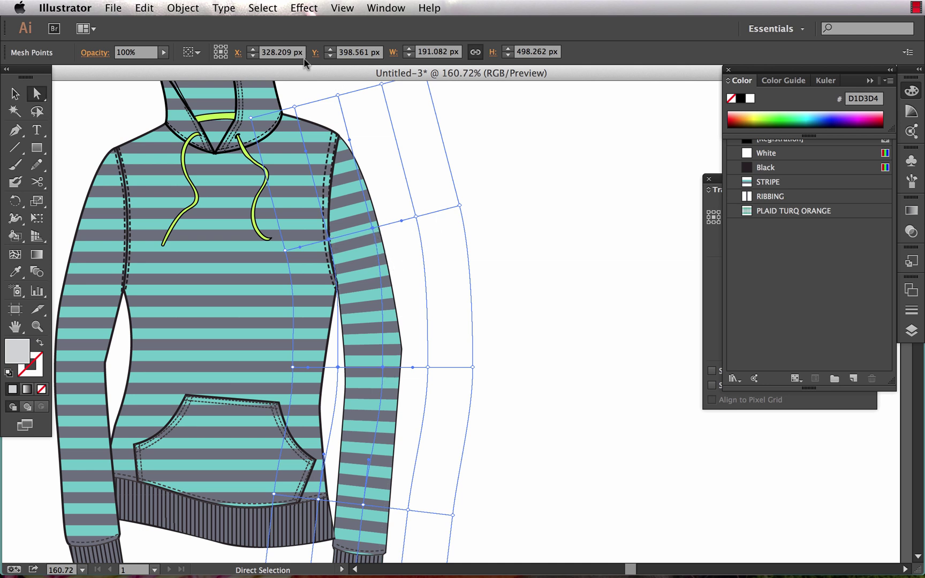
click(183, 8)
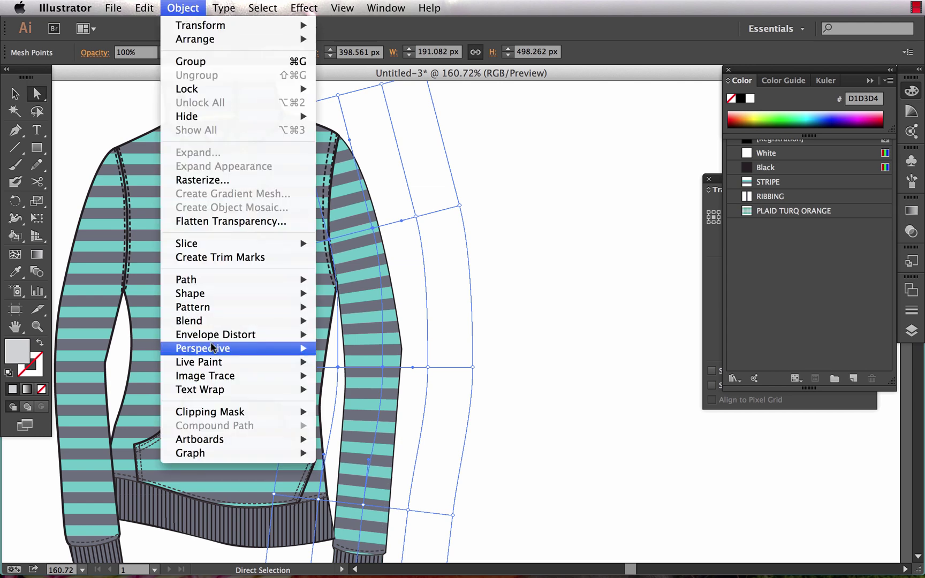
mouse_move(279, 334)
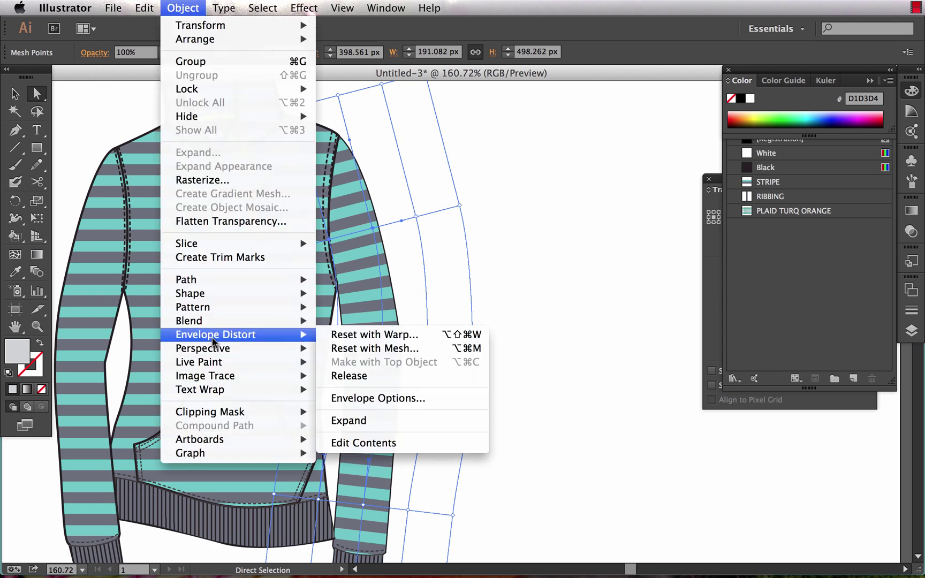
click(363, 447)
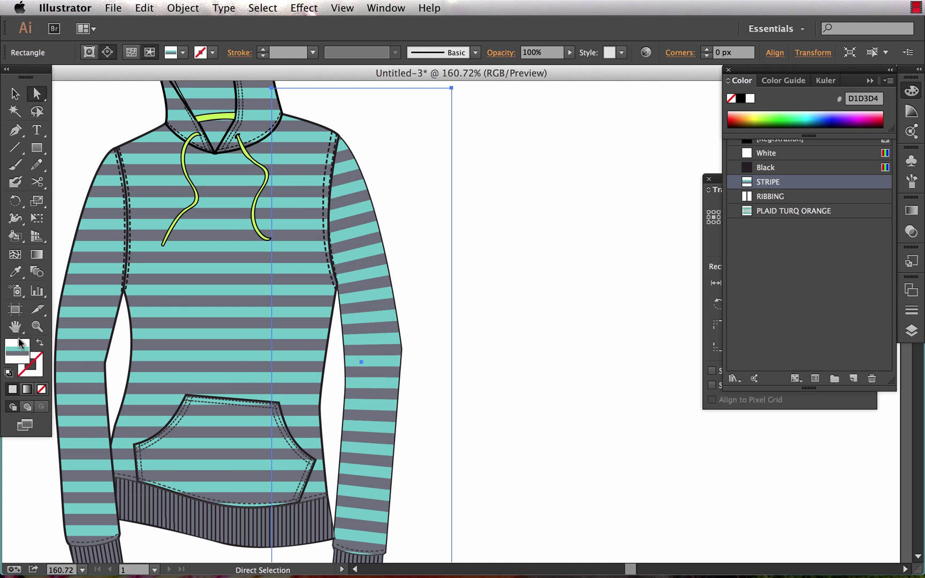
Fill the right sleeve's envelope contents with the PLAID TURQ ORANGE swatch.
click(838, 212)
click(817, 216)
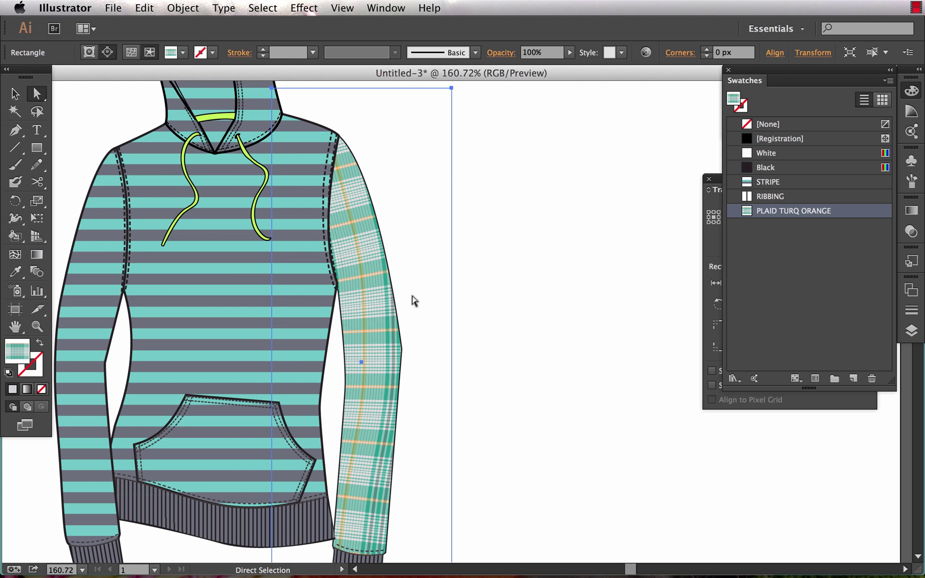
Return the plaid right sleeve to envelope mesh editing via Envelope Distort > Edit Envelope.
click(185, 9)
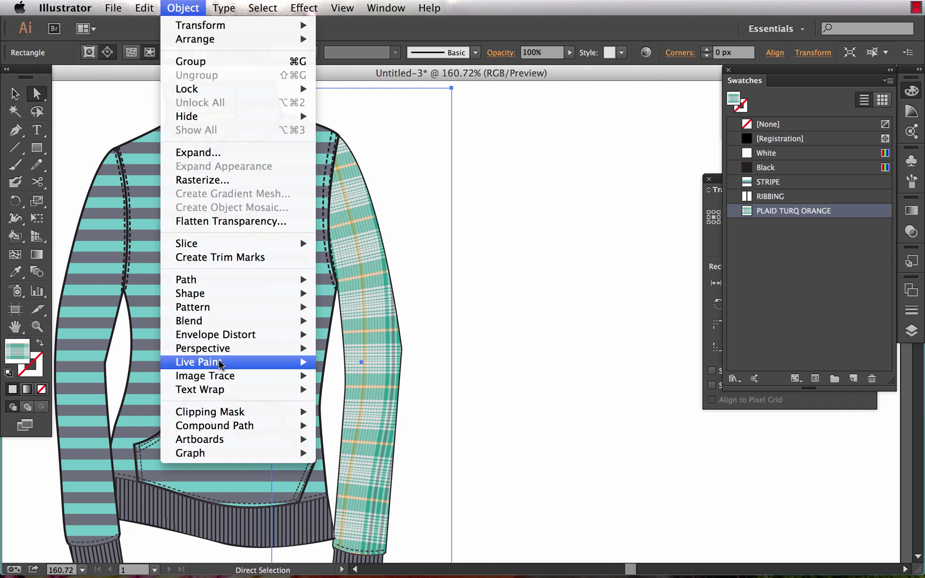
mouse_move(222, 334)
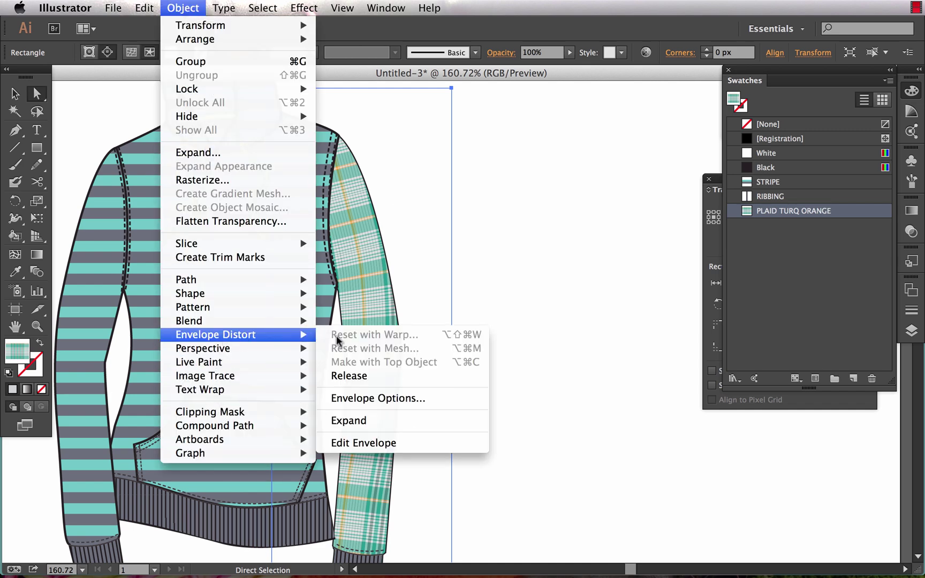
click(411, 448)
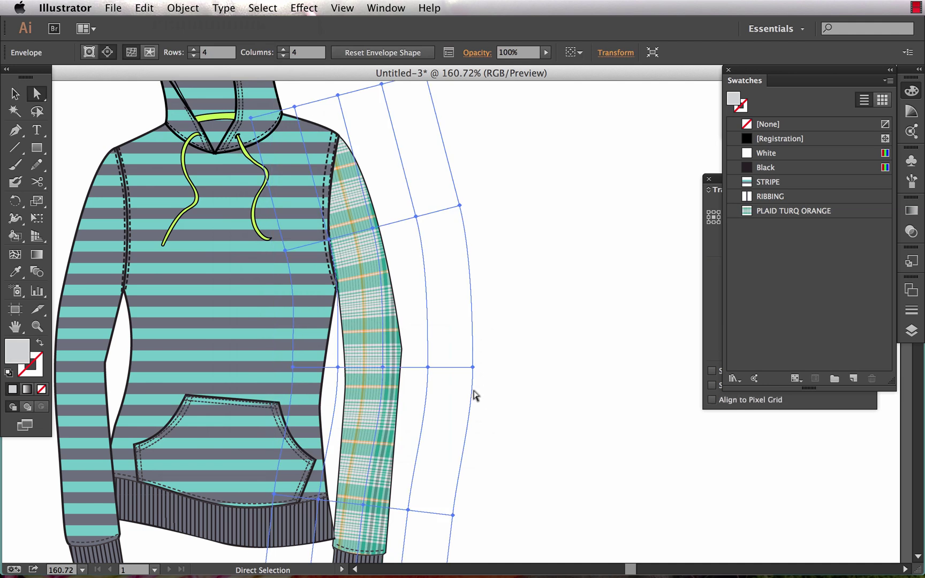
click(499, 429)
Drag the sleeve's lower and middle mesh points right so the plaid bends with the arm.
click(364, 505)
drag(365, 507, 372, 505)
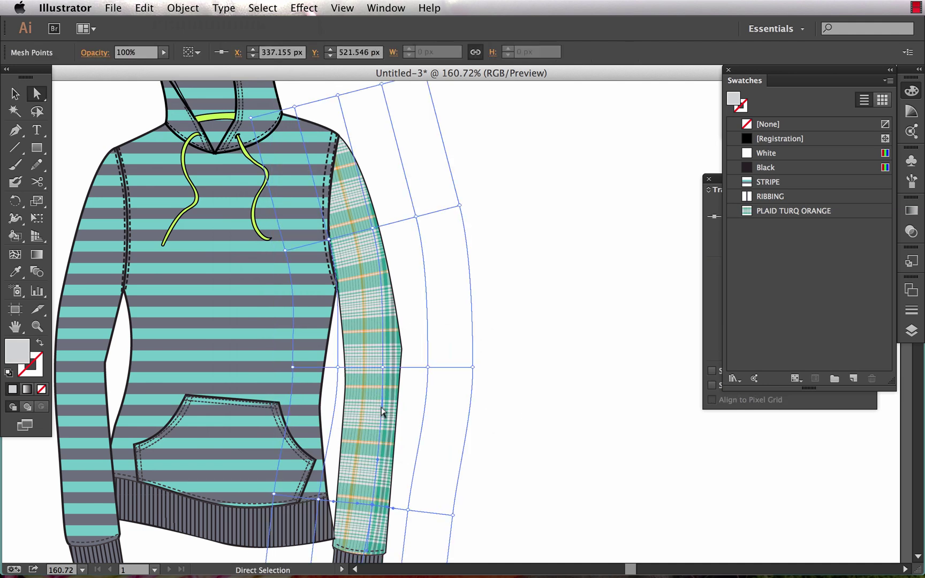
drag(384, 370, 390, 368)
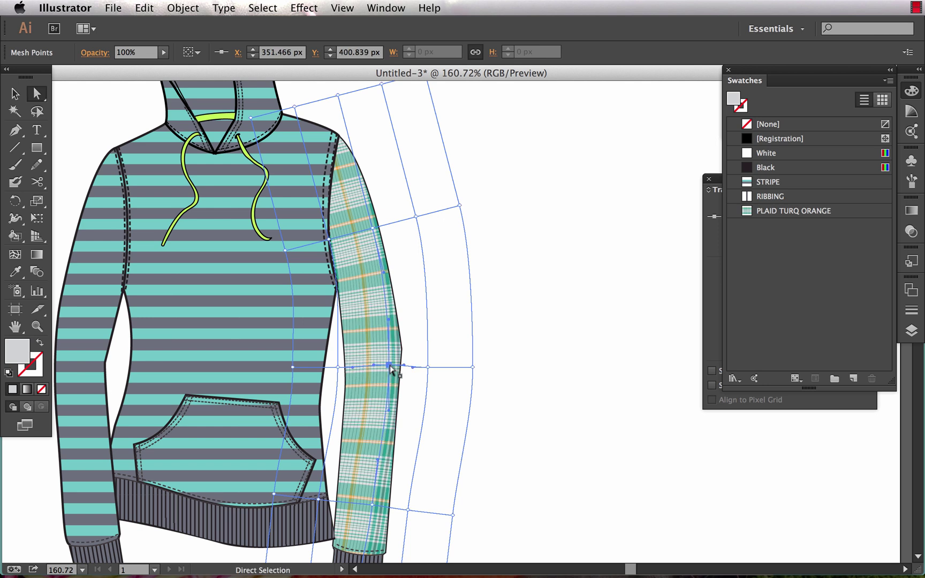
click(318, 499)
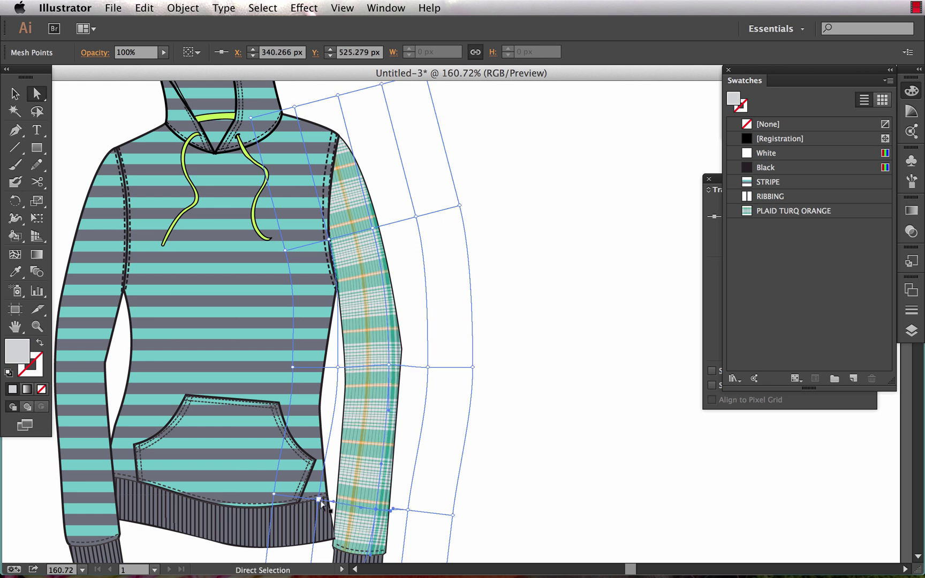
click(337, 367)
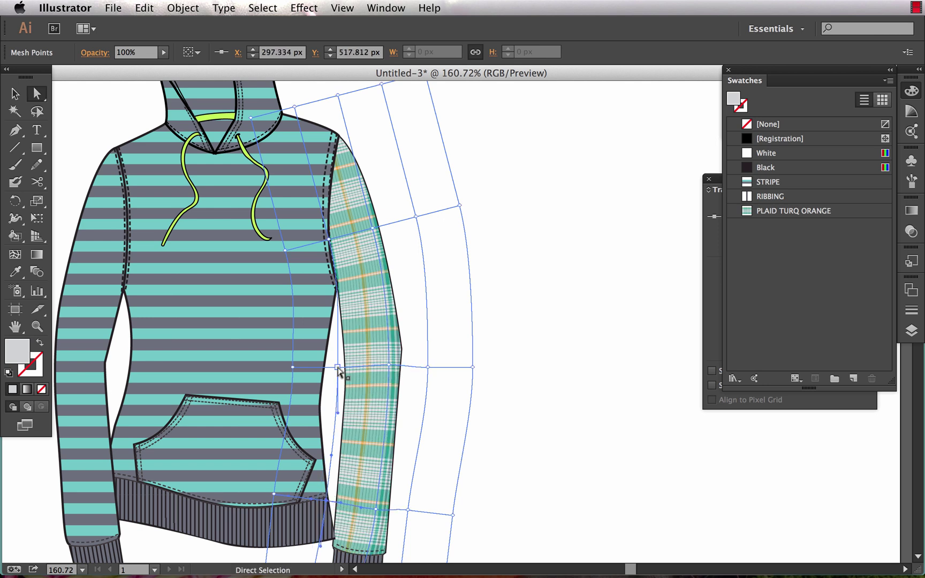
Apply the PLAID TURQ ORANGE swatch to the left sleeve path, then recentre the hoodie.
click(539, 427)
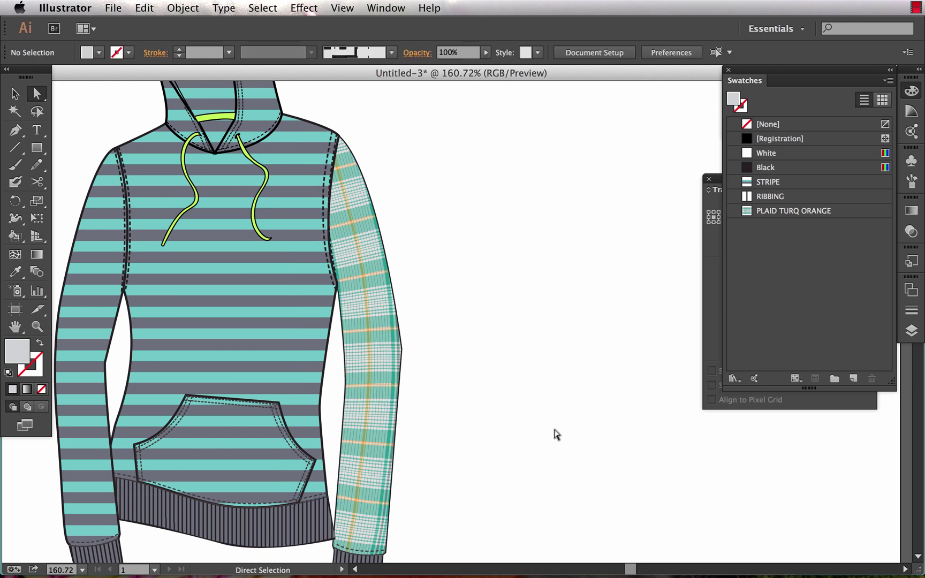
scroll(542, 444, left, 5)
scroll(543, 443, down, 2)
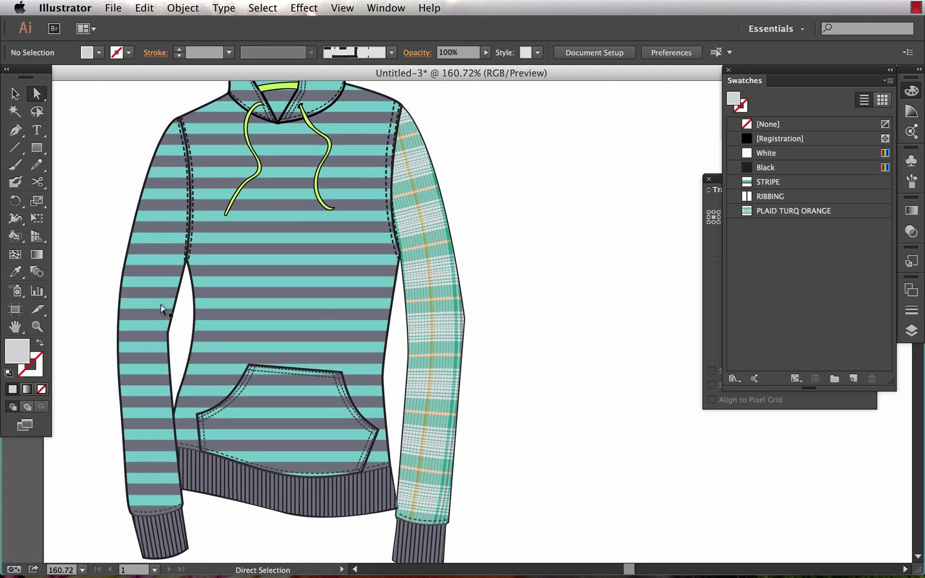
click(145, 303)
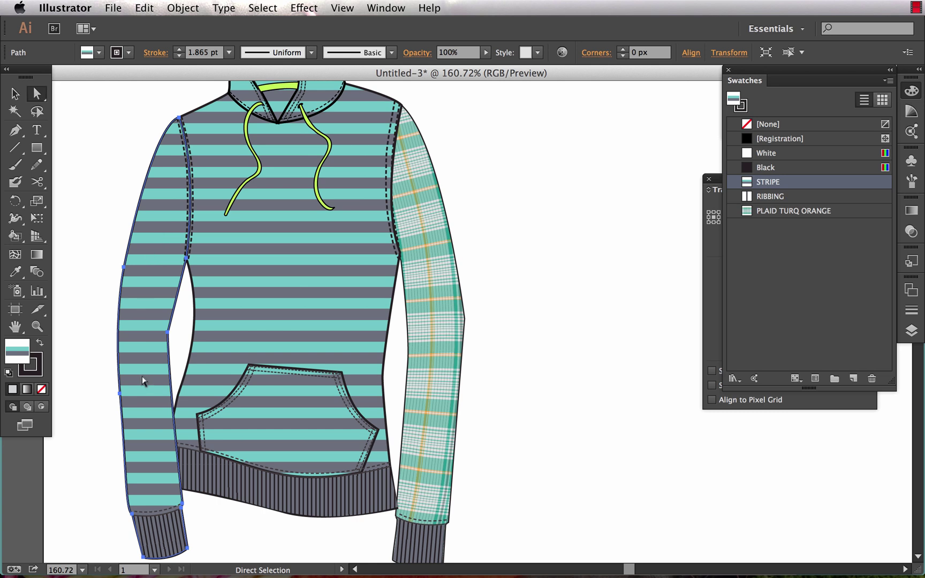
click(747, 210)
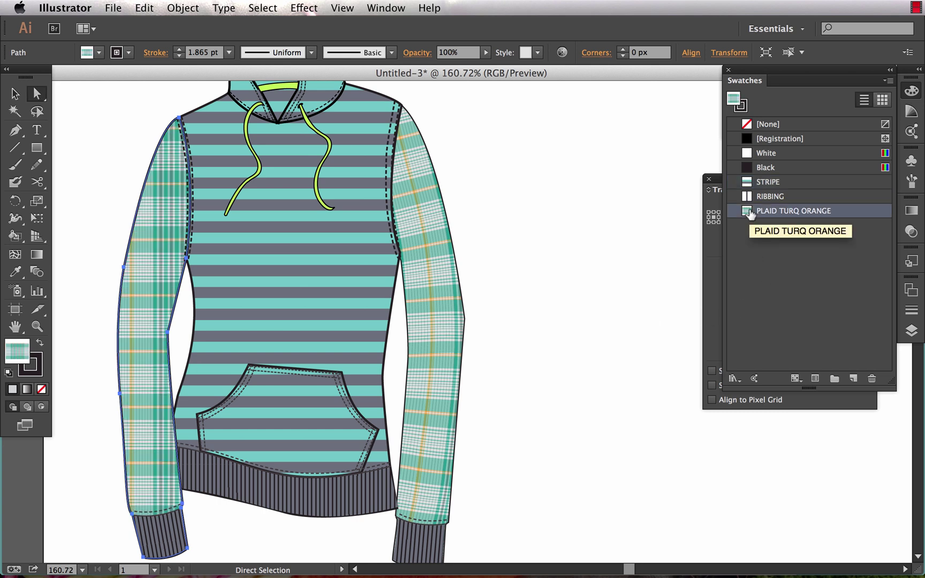
click(563, 300)
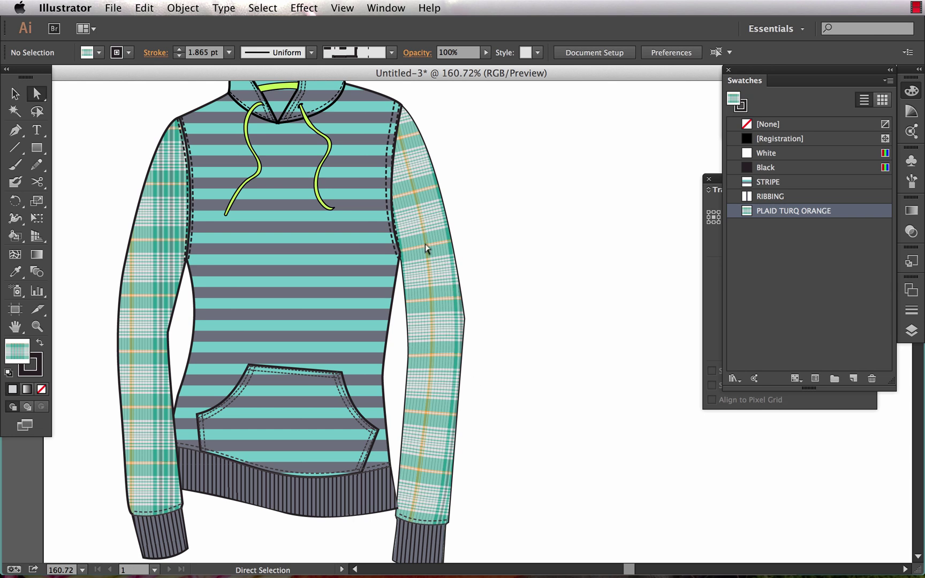
key(space)
drag(516, 318, 486, 349)
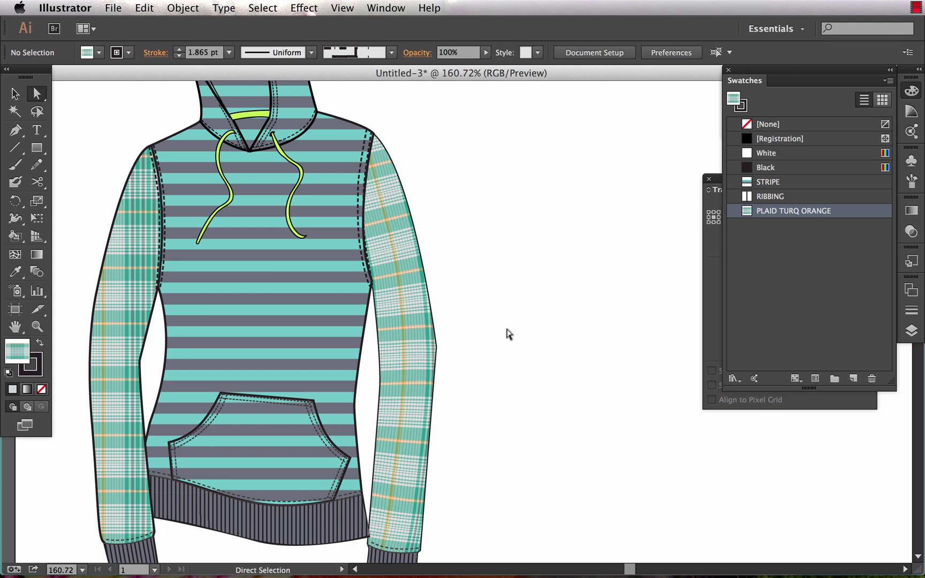
Select the plaid right sleeve's envelope and close the Object menu without changes.
click(407, 292)
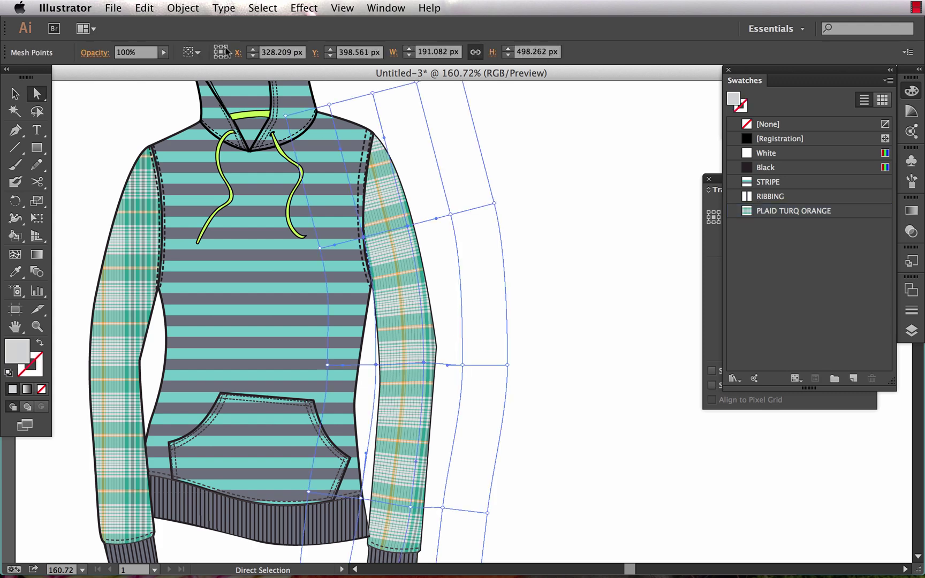
click(191, 9)
mouse_move(222, 335)
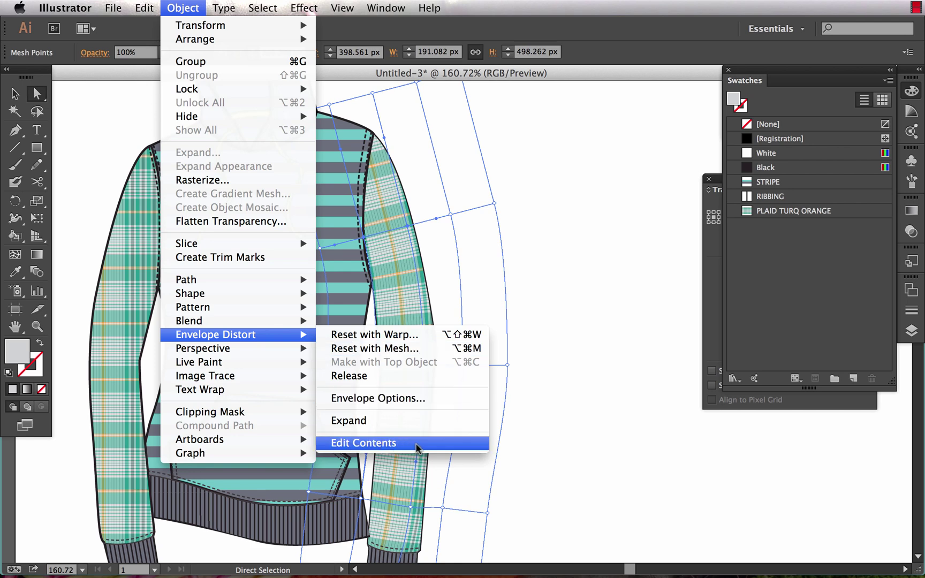
click(561, 443)
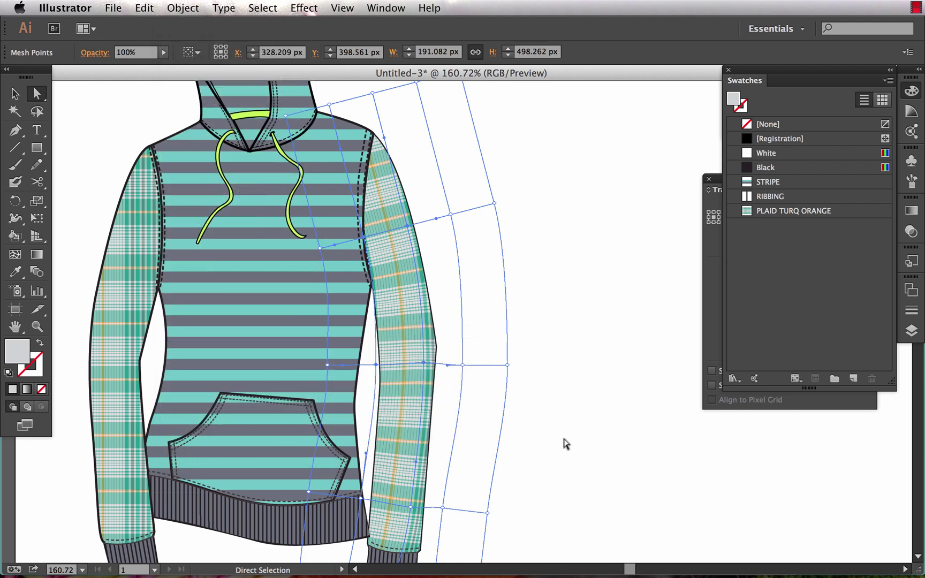
Zoom out and drag the fully striped hoodie next to the plaid-sleeved hoodie.
key(super+minus)
key(super+minus)
key(v)
click(566, 444)
drag(562, 423, 459, 425)
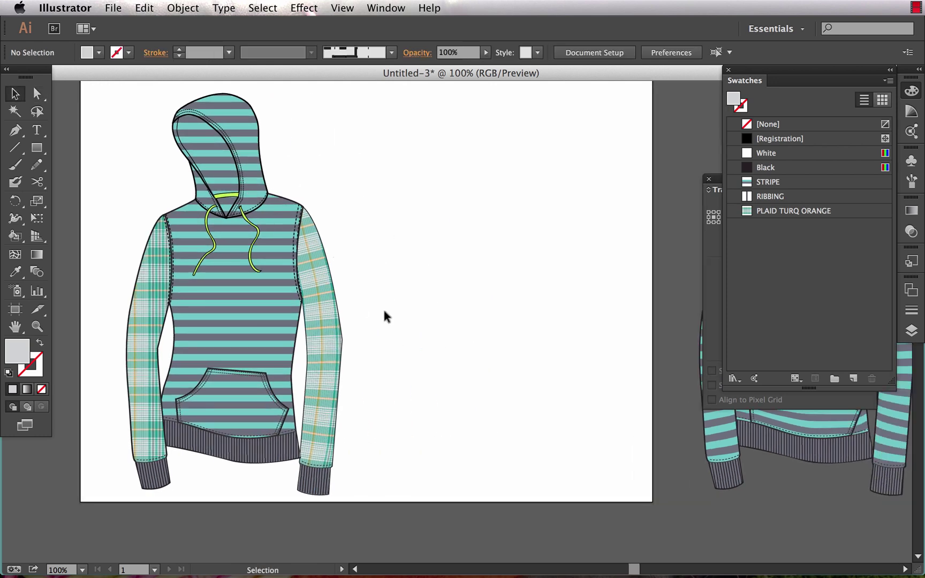
drag(524, 394, 385, 393)
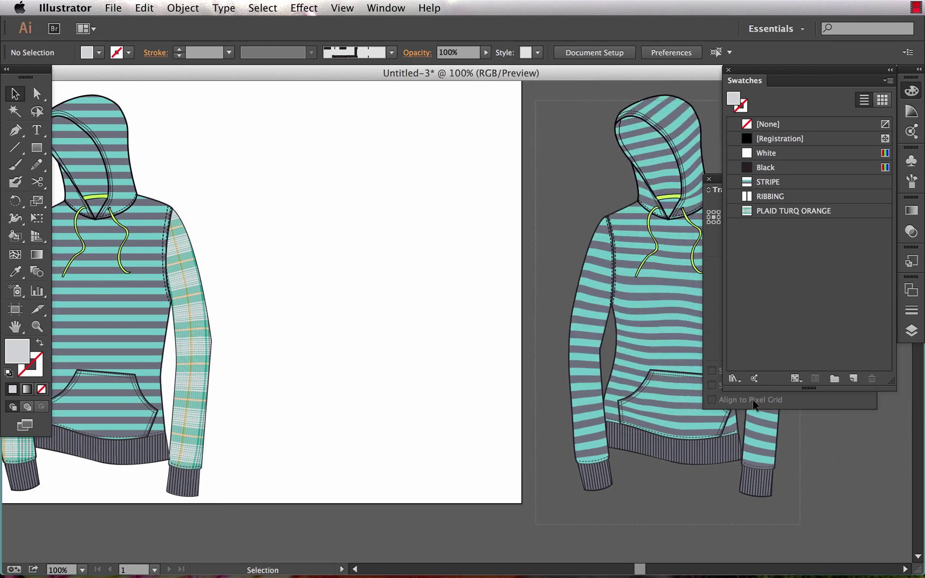
click(634, 463)
drag(679, 434, 495, 450)
click(373, 223)
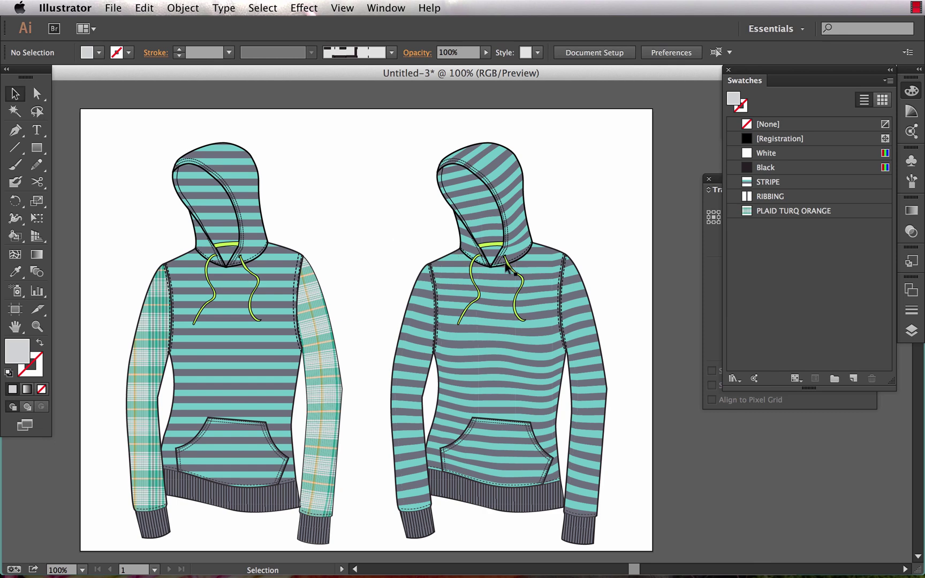